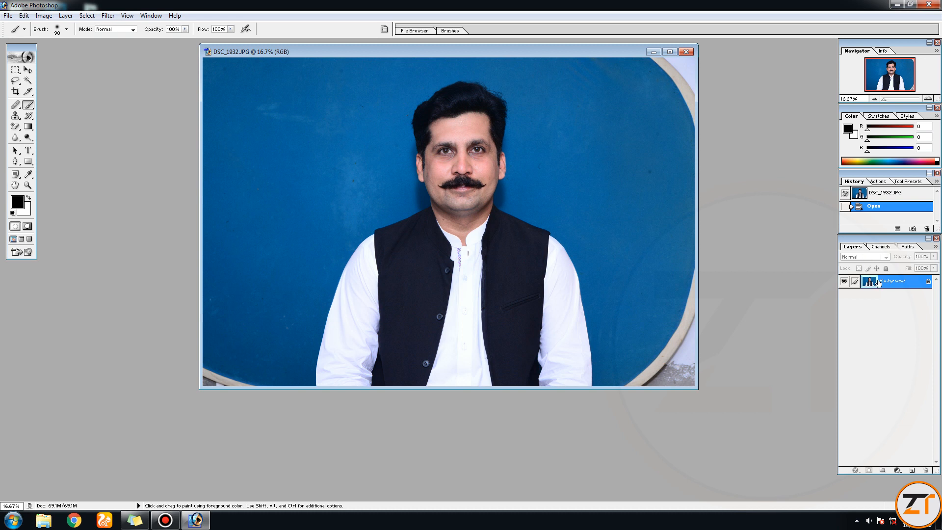
- Convert the Background into an editable layer named Layer 0 and duplicate that layer
double_click(887, 283)
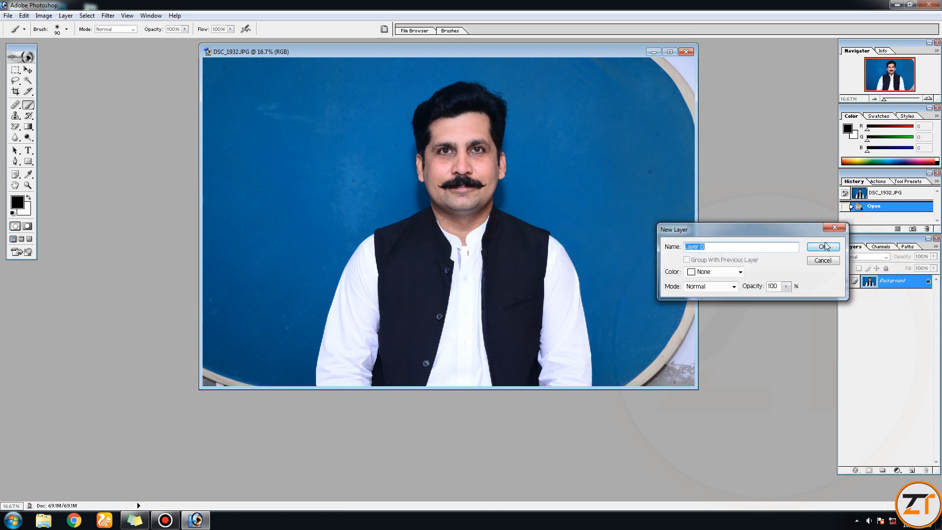
click(826, 247)
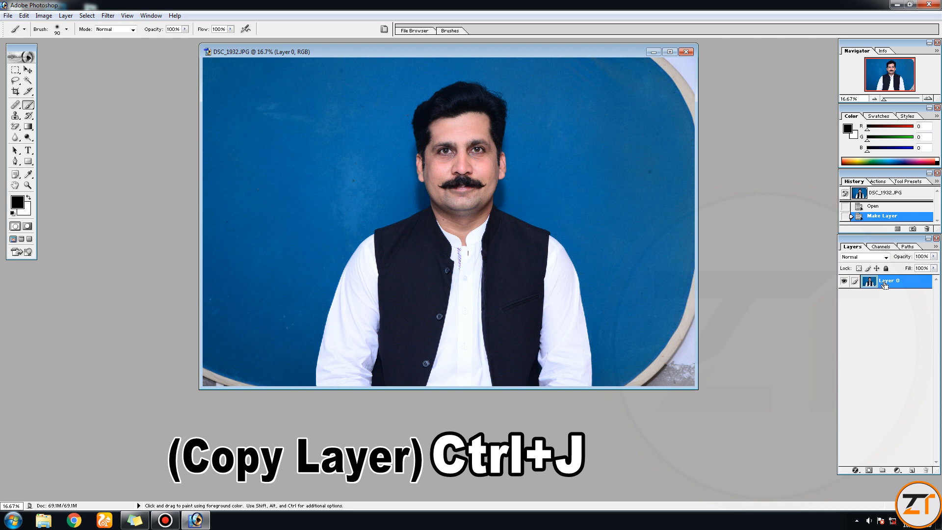
key(ctrl+j)
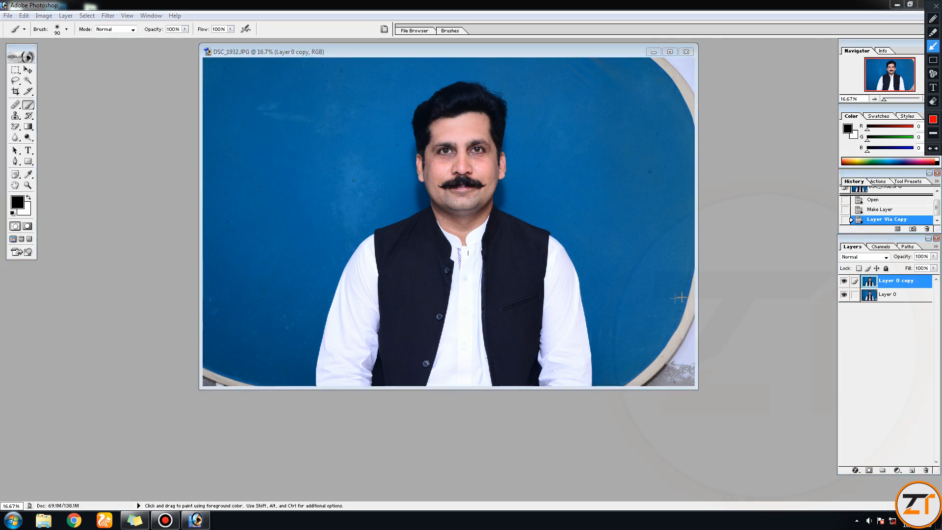
drag(633, 293, 839, 283)
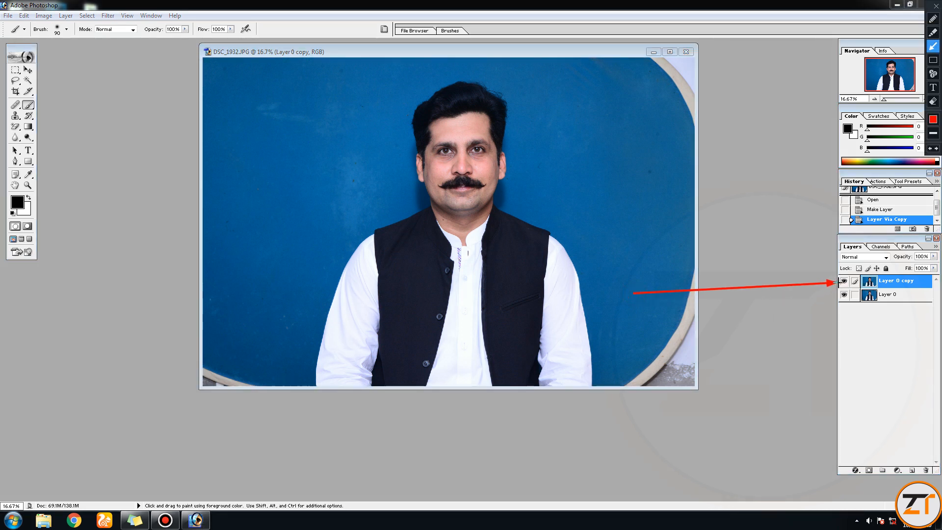
key(Escape)
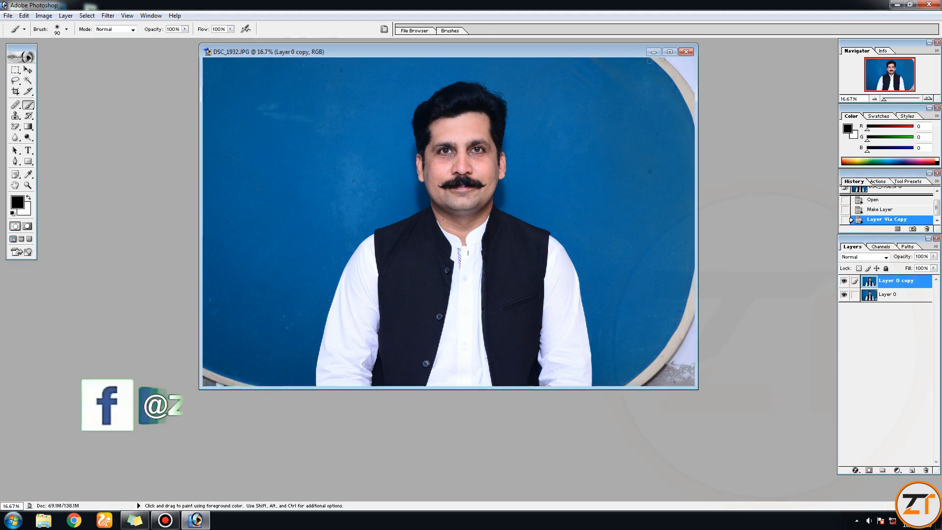
drag(657, 54, 676, 79)
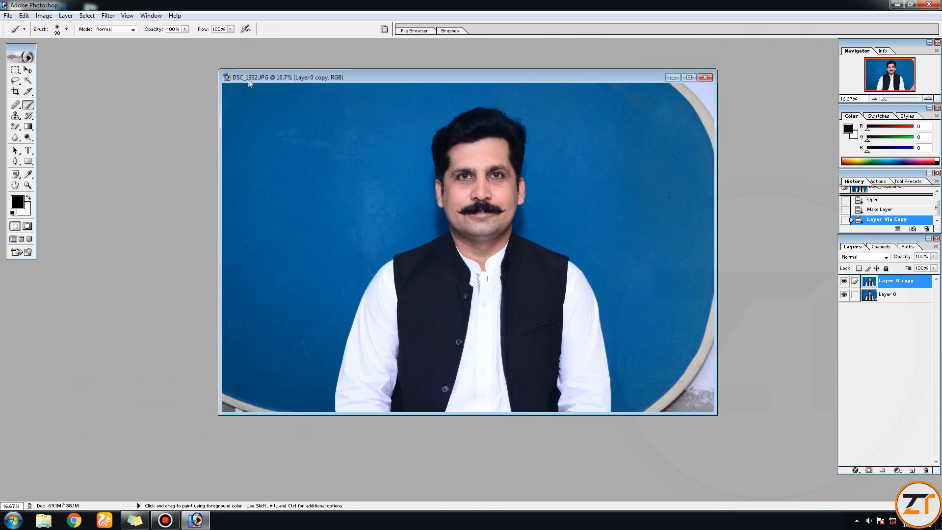
key(ctrl+alt+d)
mouse_move(221, 54)
mouse_down()
mouse_move(58, 148)
mouse_move(25, 99)
mouse_move(18, 104)
mouse_up()
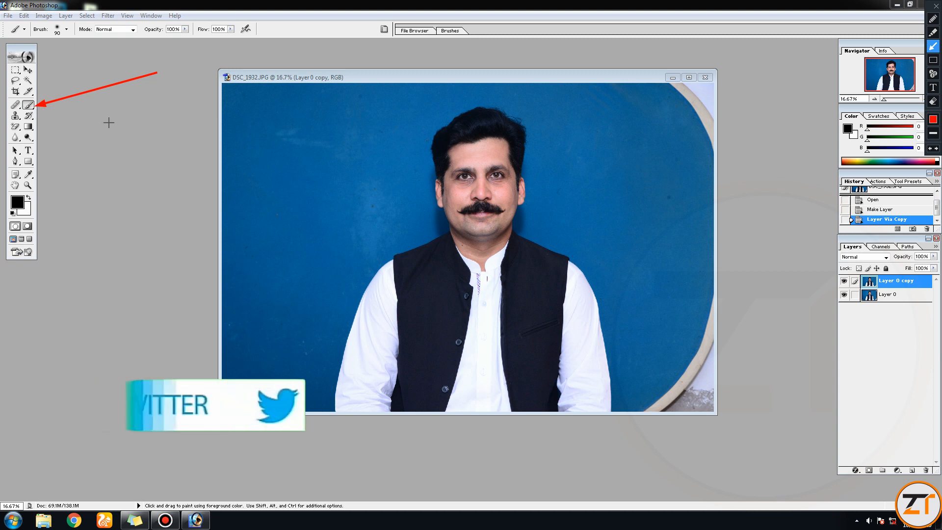
key(Escape)
key(ctrl+alt+d)
mouse_move(174, 78)
mouse_down()
mouse_move(78, 142)
mouse_move(50, 152)
mouse_move(30, 137)
mouse_up()
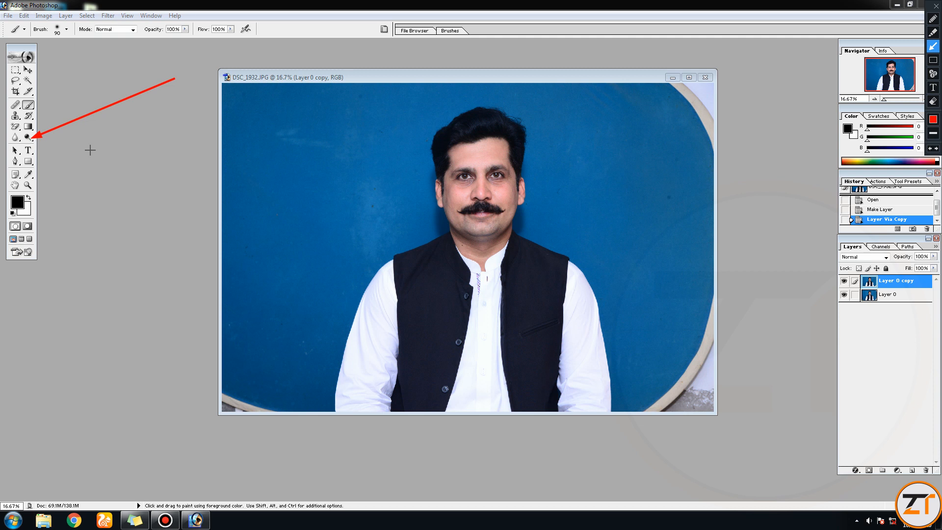
key(Escape)
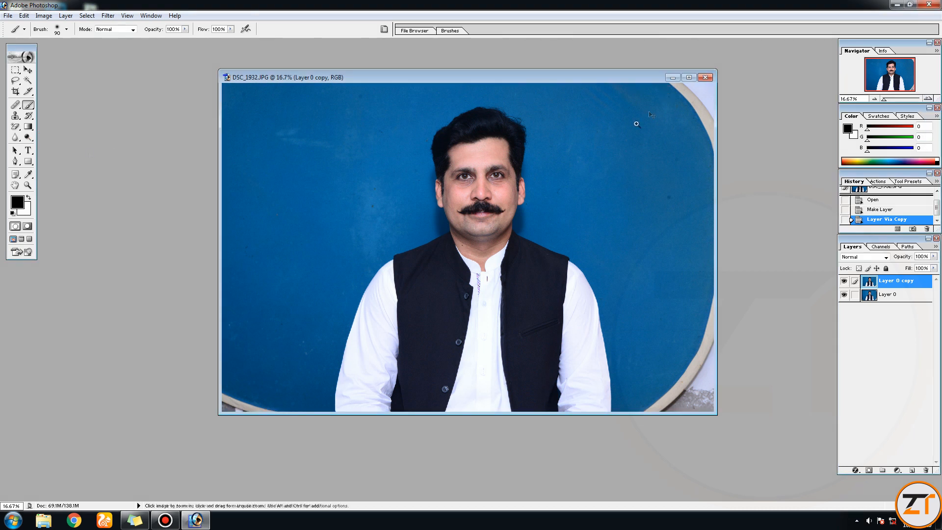
- Maximize the image window and zoom in on the man's face to about 105%
ctrl+space+click(513, 175)
ctrl+click(486, 220)
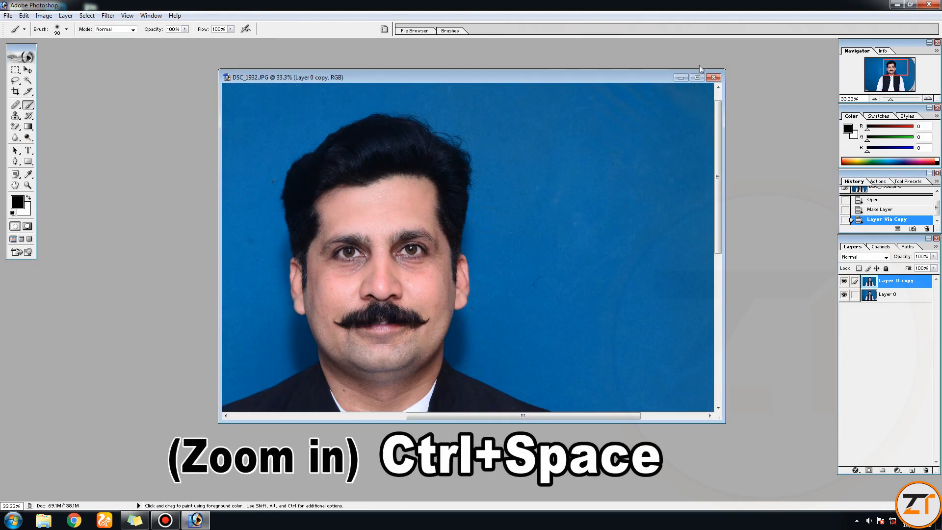
click(697, 77)
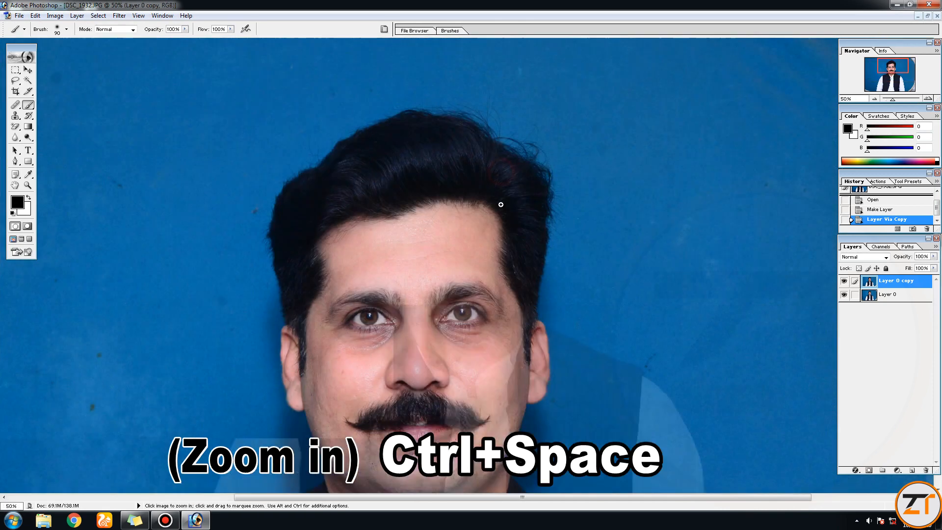
ctrl+space+click(502, 172)
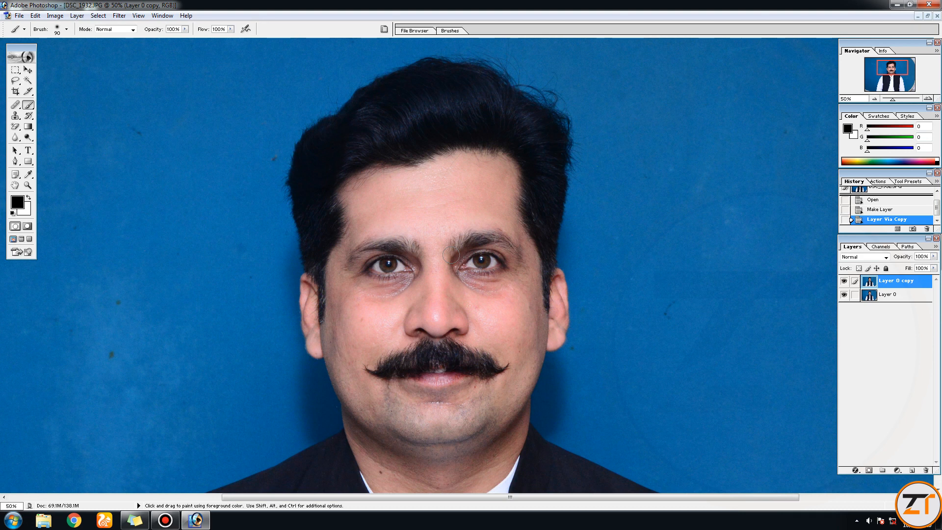
drag(893, 100, 898, 100)
drag(398, 247, 430, 205)
mouse_move(484, 156)
mouse_down()
mouse_move(443, 178)
mouse_move(468, 132)
mouse_up()
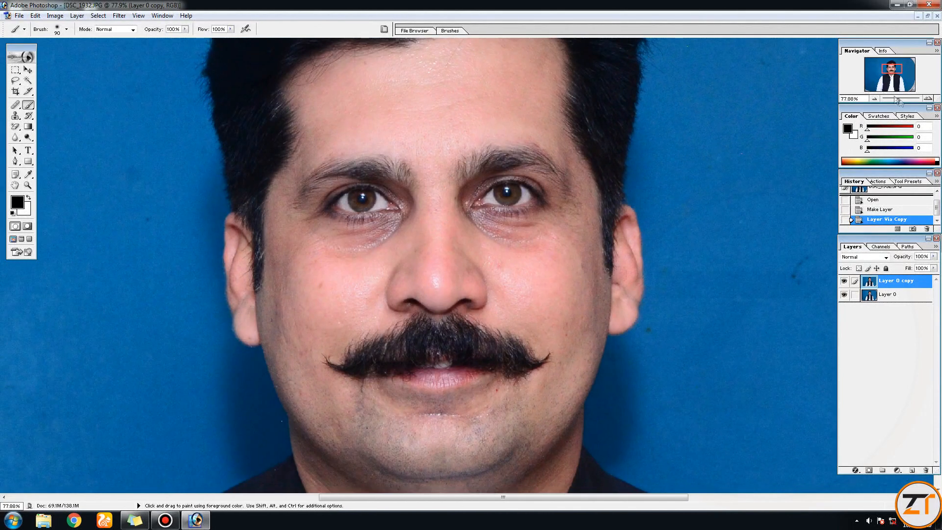
drag(899, 100, 902, 99)
drag(345, 214, 410, 196)
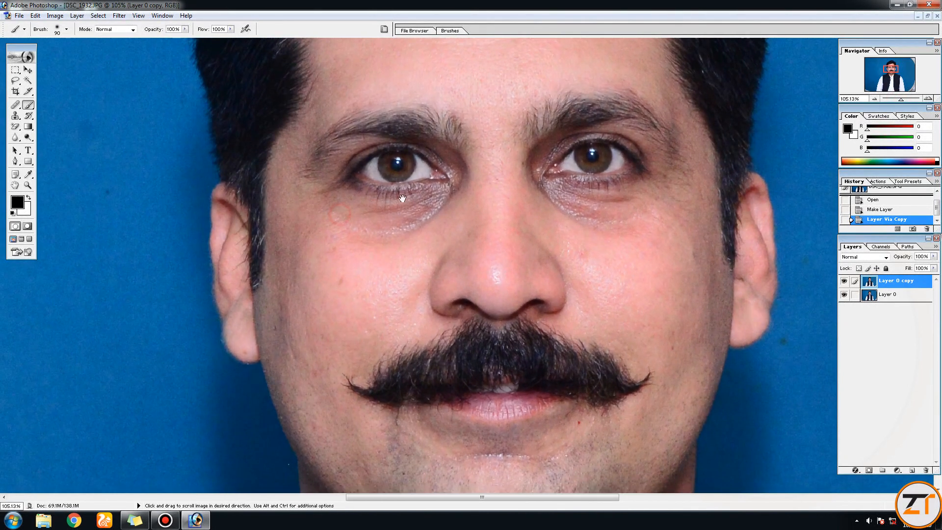
- Examine the facial skin for blemishes around the eyes, cheeks, mouth corner and forehead
drag(598, 166, 346, 276)
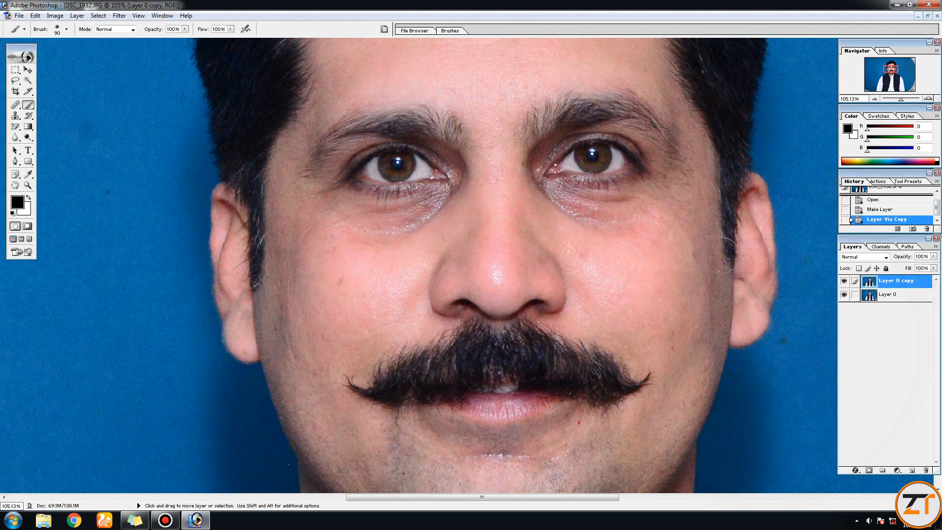
drag(741, 183, 583, 420)
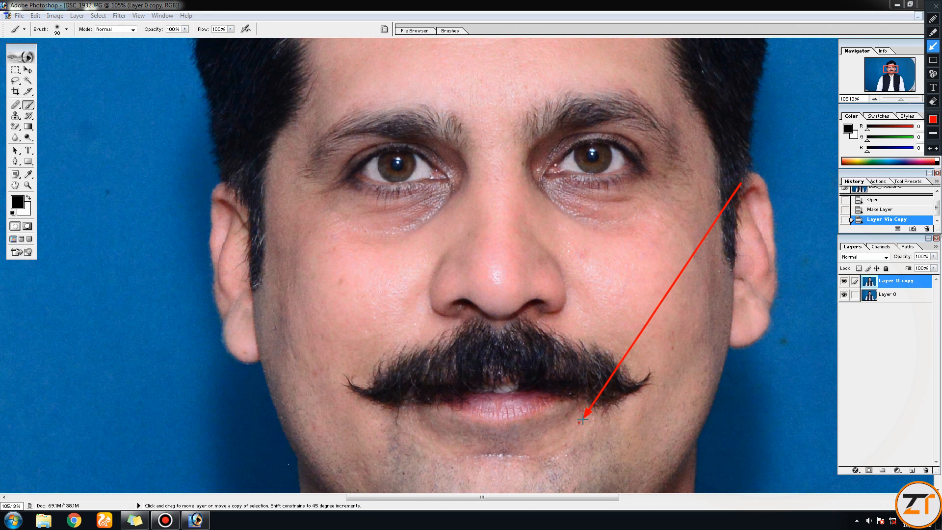
drag(511, 186, 668, 332)
key(Escape)
key(space)
drag(501, 130, 507, 262)
drag(636, 97, 410, 113)
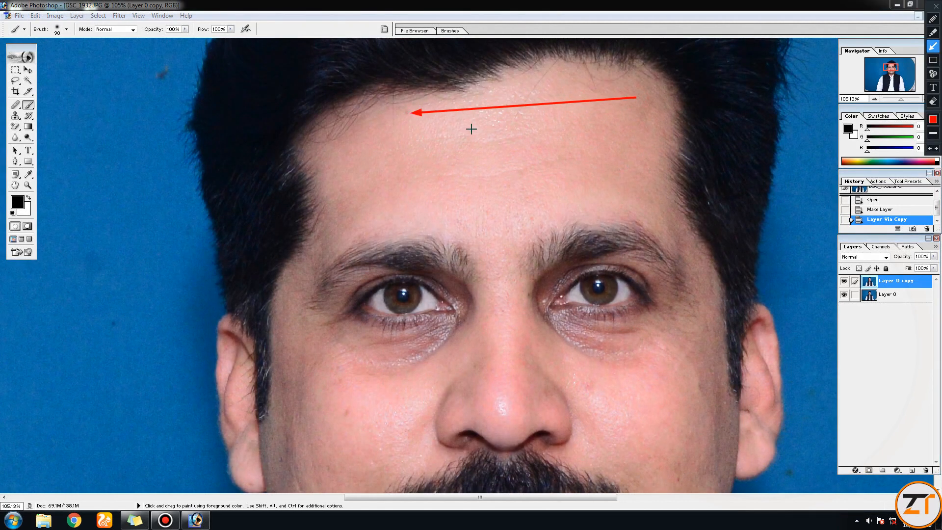
key(Escape)
drag(540, 341, 499, 216)
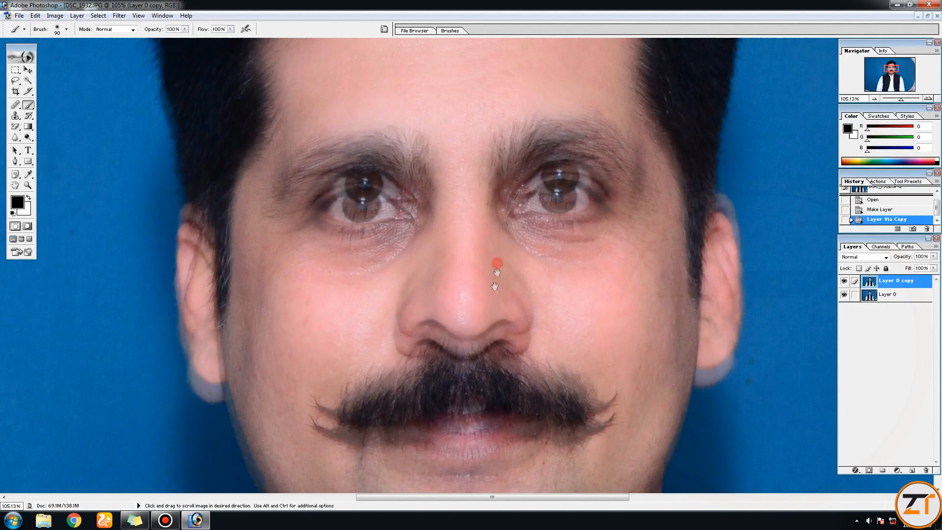
key(ctrl+alt+d)
drag(739, 163, 561, 261)
key(Escape)
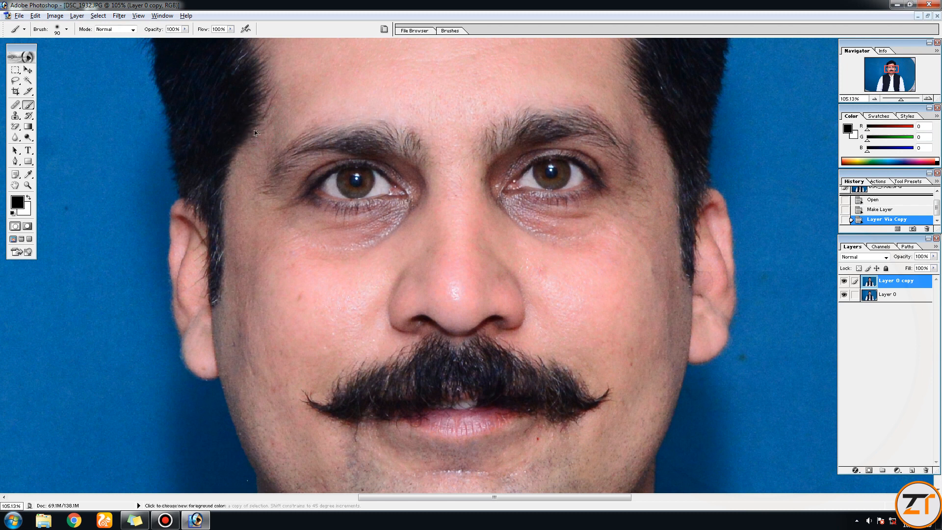
- Choose the Healing Brush tool for retouching the skin
key(ctrl+alt+d)
drag(450, 62, 25, 102)
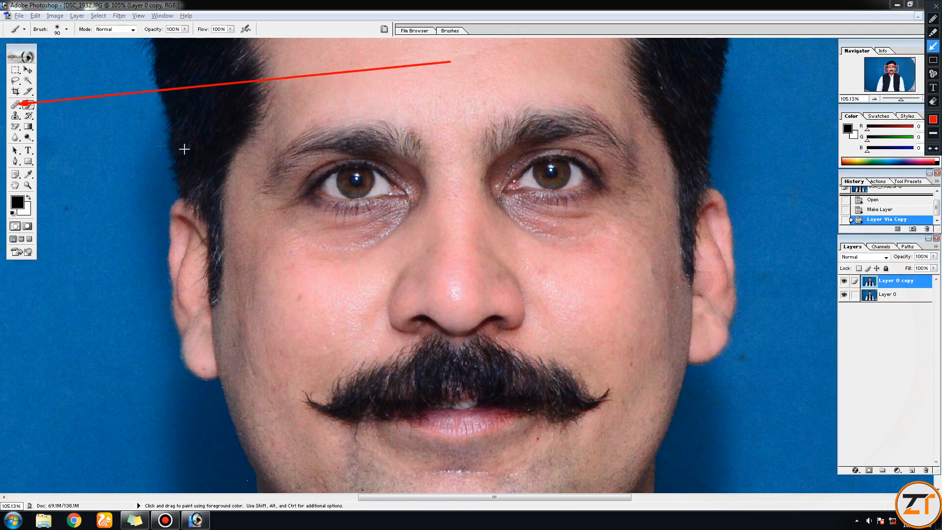
key(Escape)
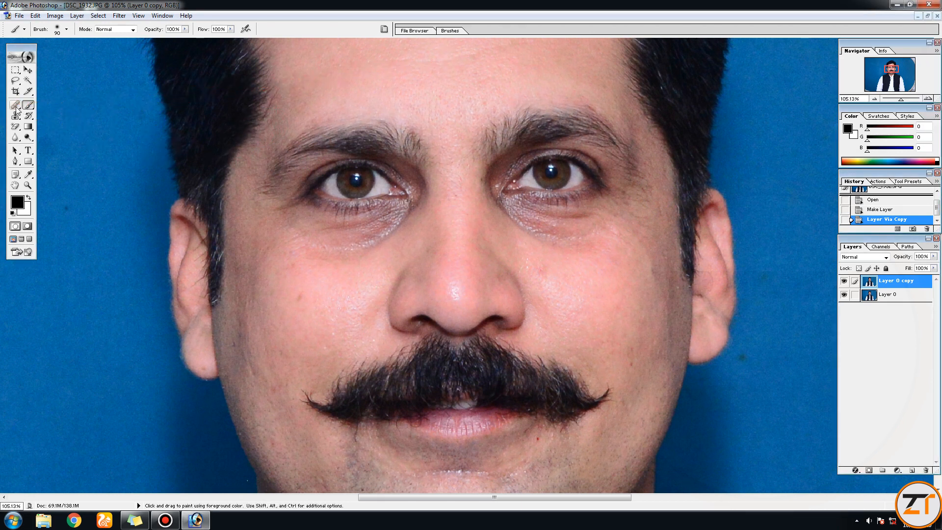
click(15, 106)
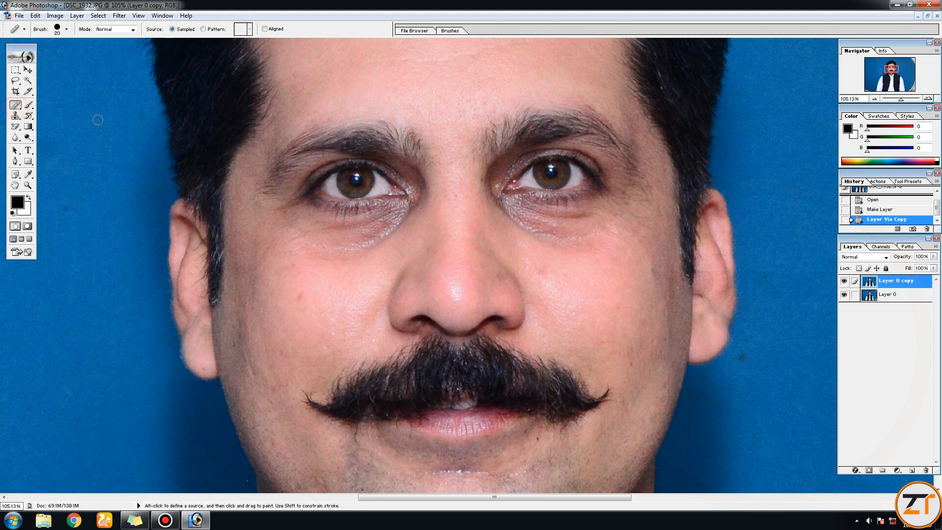
click(18, 107)
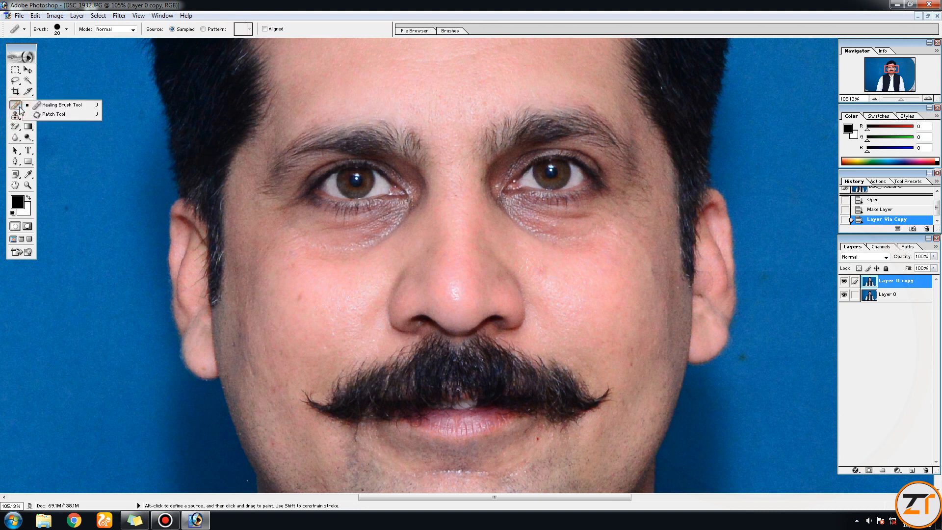
click(52, 107)
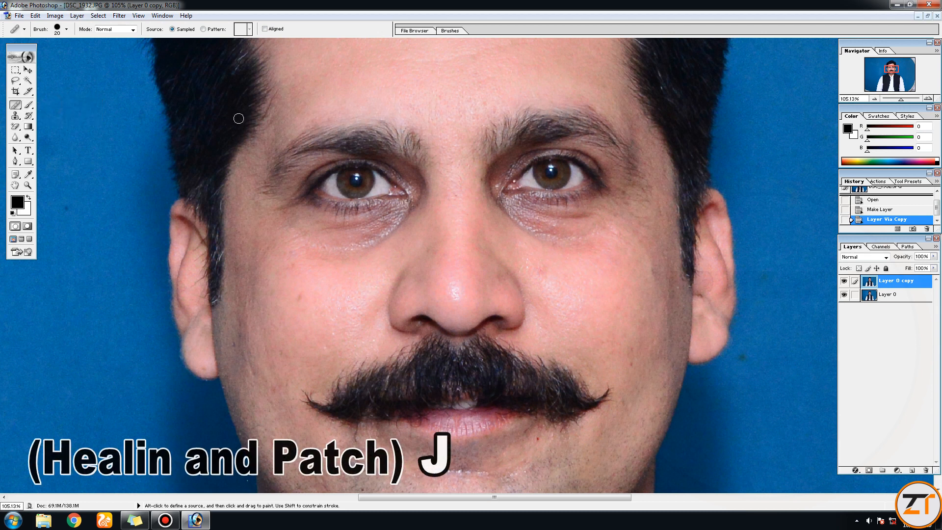
- Set the Healing Brush size to 30 for the small spots on the face
mouse_move(750, 139)
mouse_down()
mouse_move(122, 20)
mouse_move(73, 41)
mouse_up()
key(Escape)
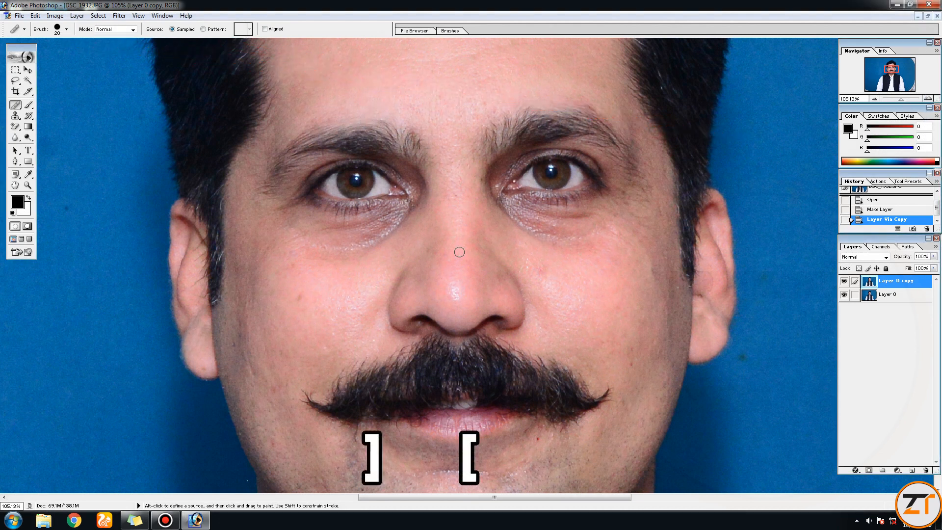
key(bracketright)
key(bracketright)
key(bracketright)
key(bracketright)
key(bracketright)
key(bracketright)
key(bracketright)
key(bracketright)
key(bracketleft)
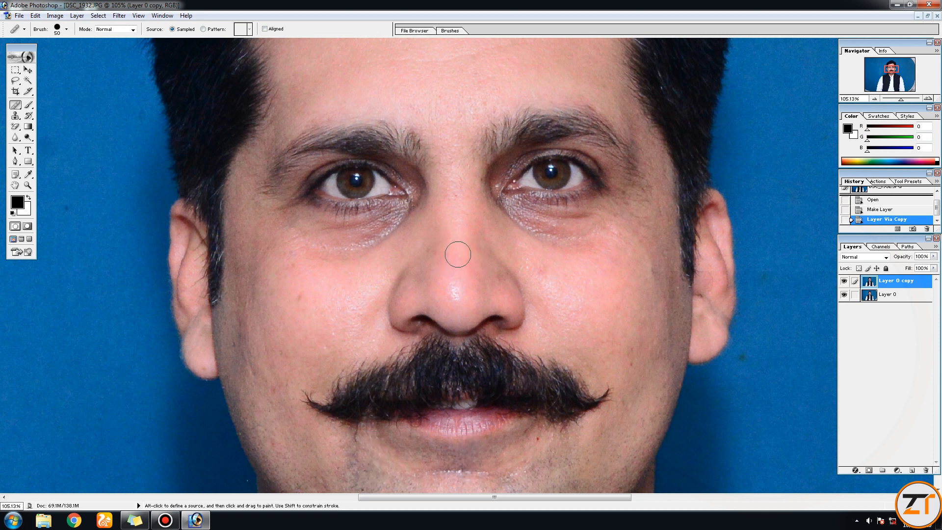
key(bracketleft)
key(bracketleft)
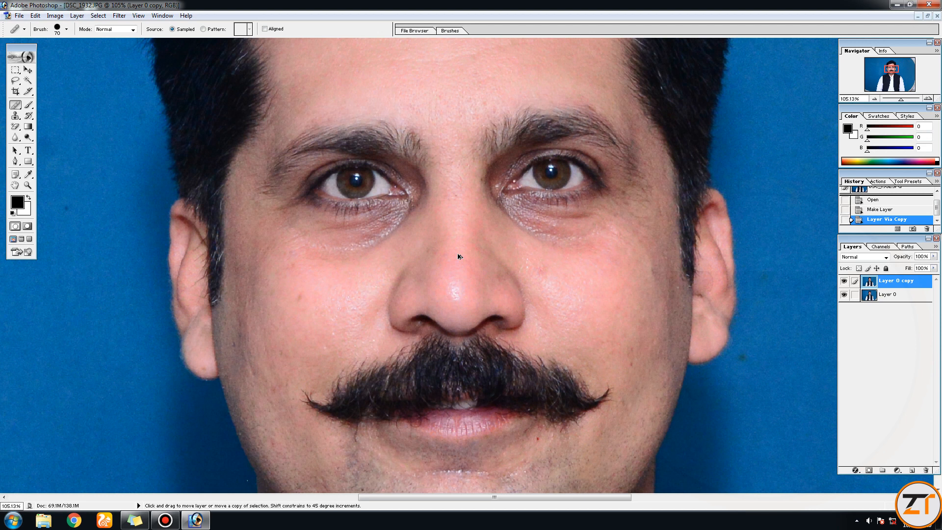
drag(534, 171, 494, 192)
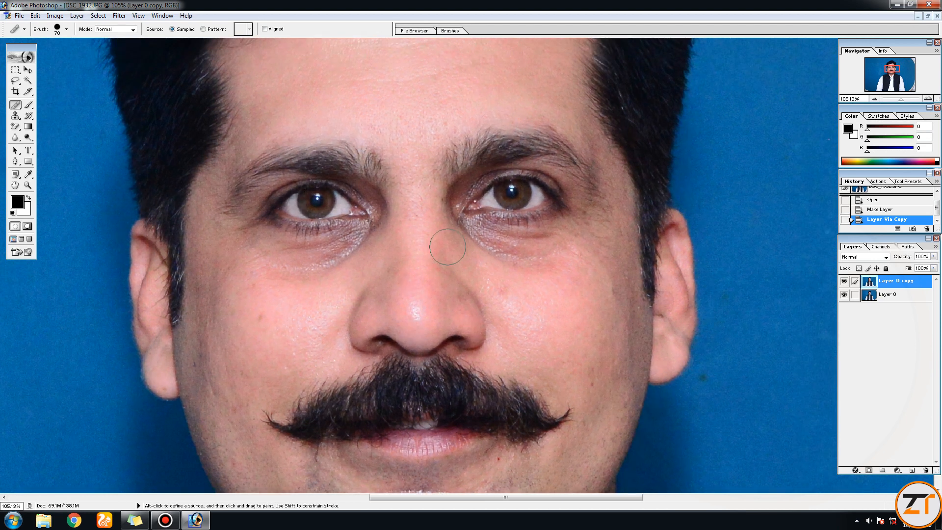
key(alt)
drag(536, 326, 541, 277)
key(ctrl)
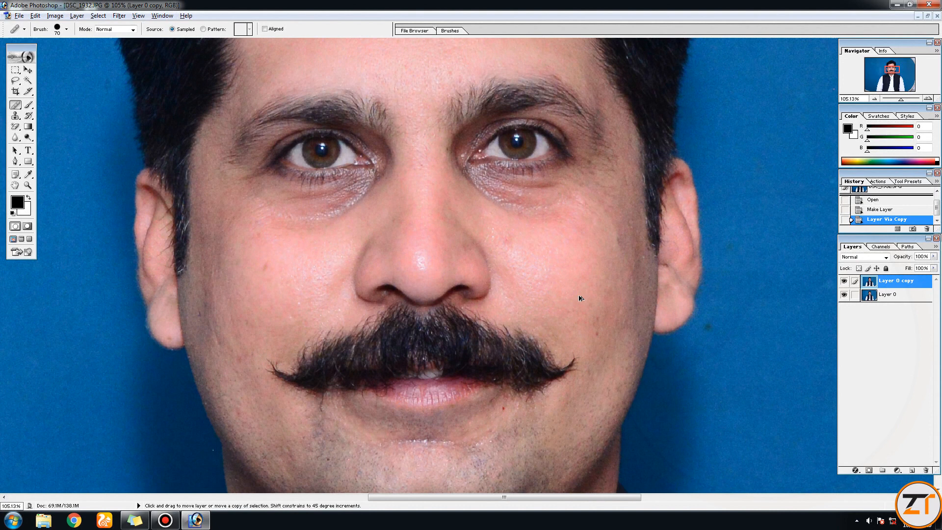
key(bracketright)
key(bracketleft)
key(bracketleft)
key(bracketleft)
key(bracketleft)
key(bracketleft)
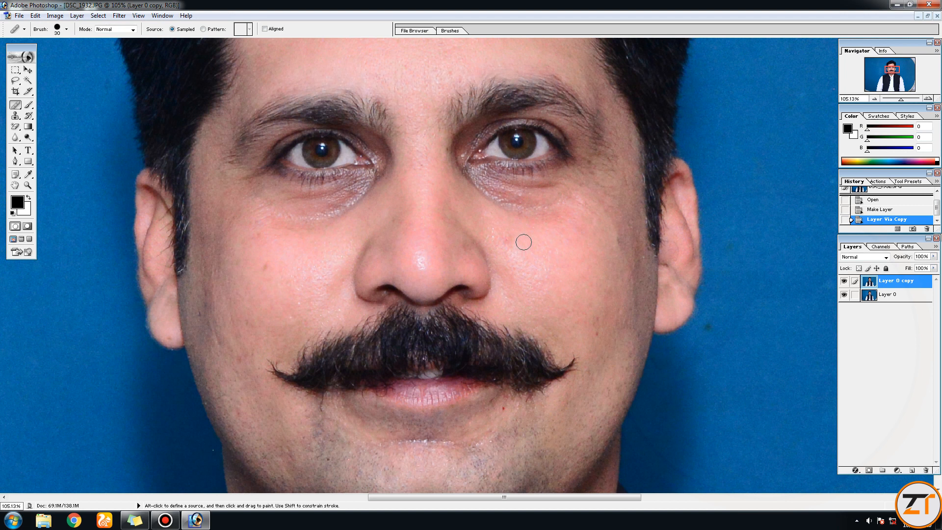
- Sample clean skin on the man's left cheek and heal the nearby spot beside the nose
key(alt)
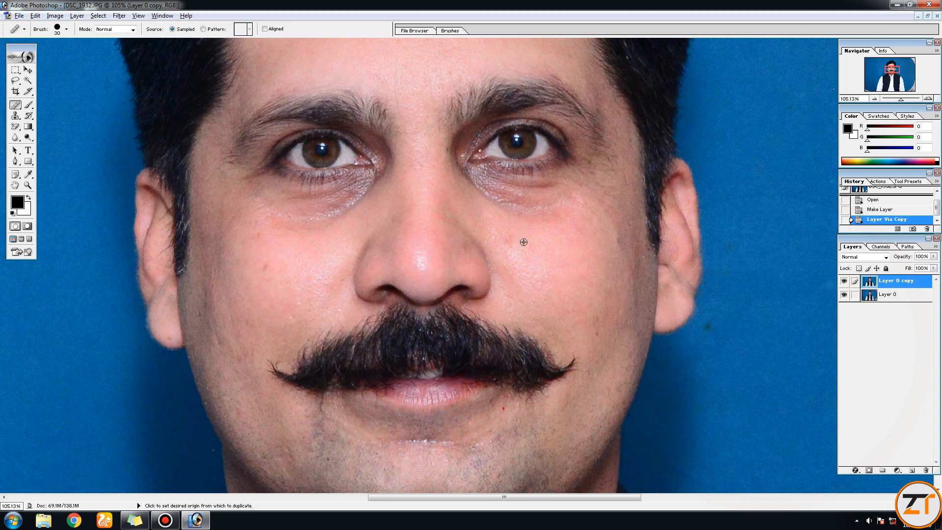
alt+click(523, 242)
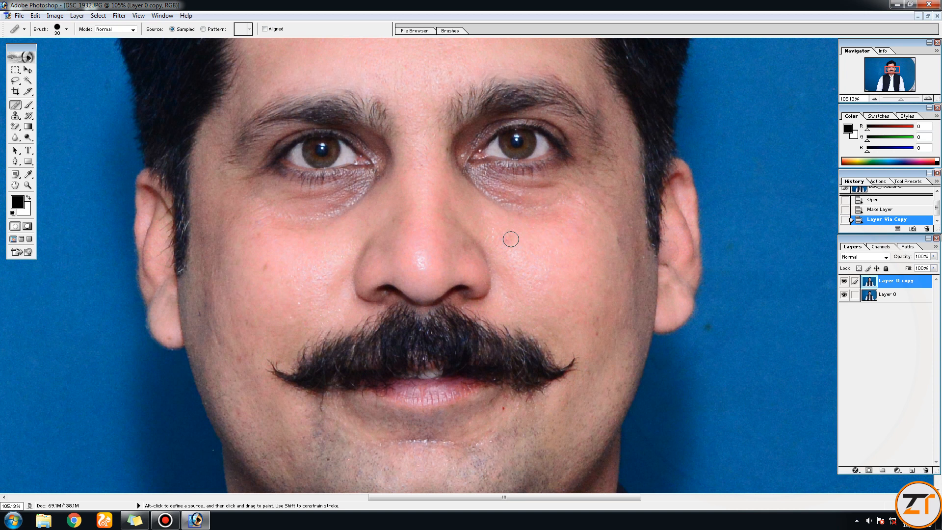
click(511, 239)
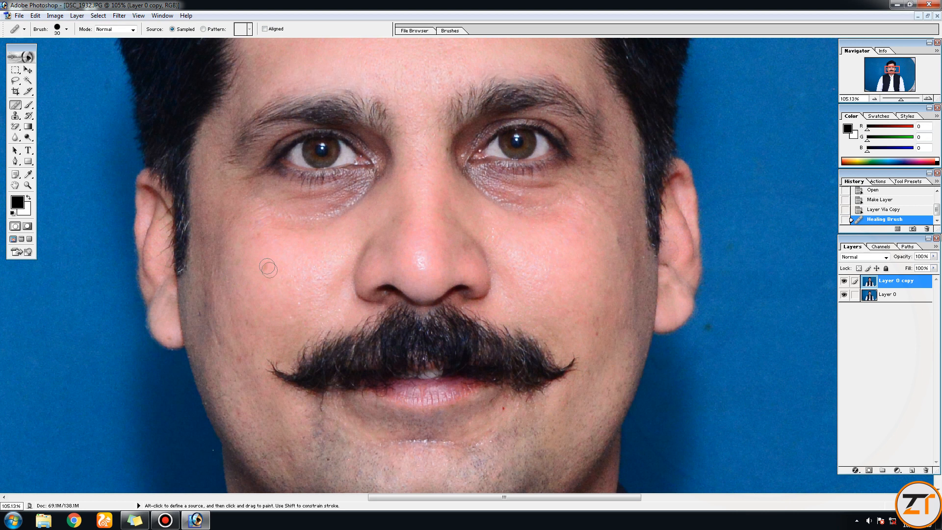
- Sample clean skin on the man's right cheek and heal the small red spot next to it
key(alt)
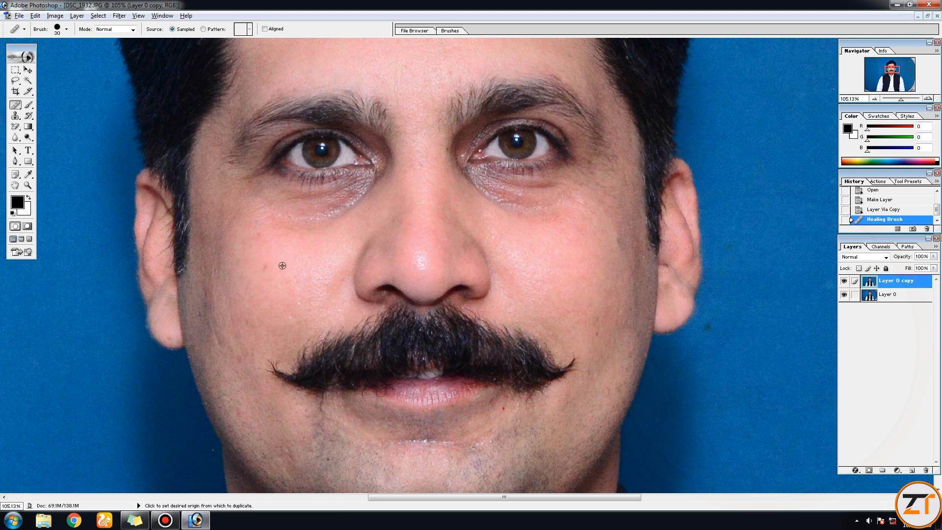
alt+click(281, 263)
key(alt)
alt+click(282, 263)
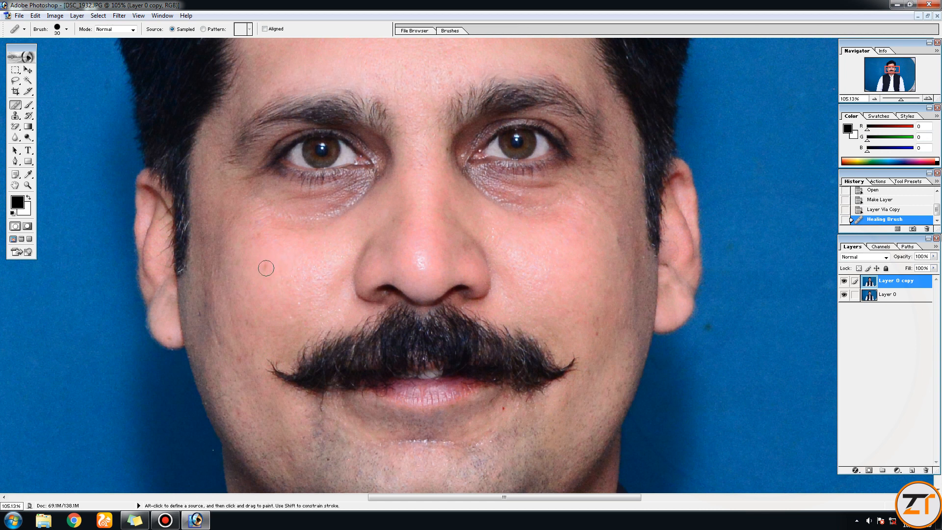
click(266, 267)
- Sample the clean skin just below the red spot under the mouth corner and heal that spot
key(space)
mouse_move(422, 246)
mouse_down()
mouse_move(369, 190)
mouse_move(355, 148)
mouse_up()
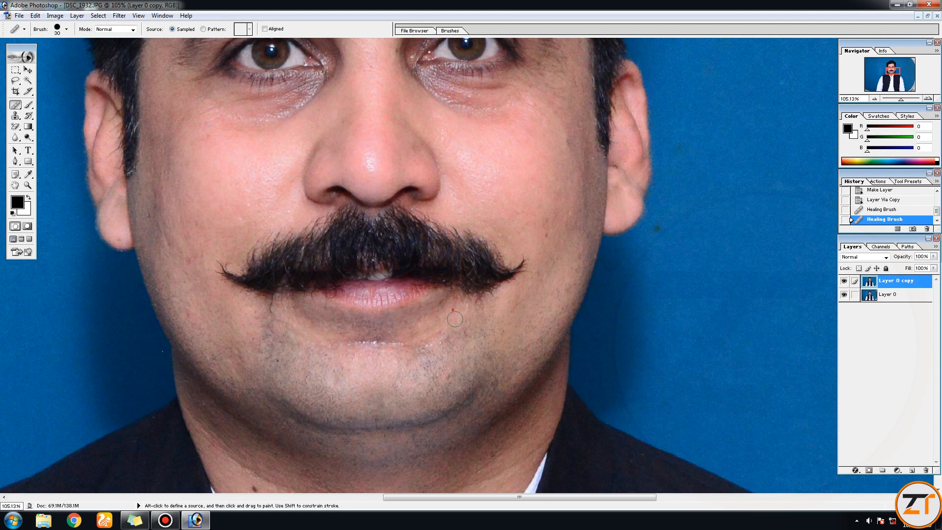
key(alt)
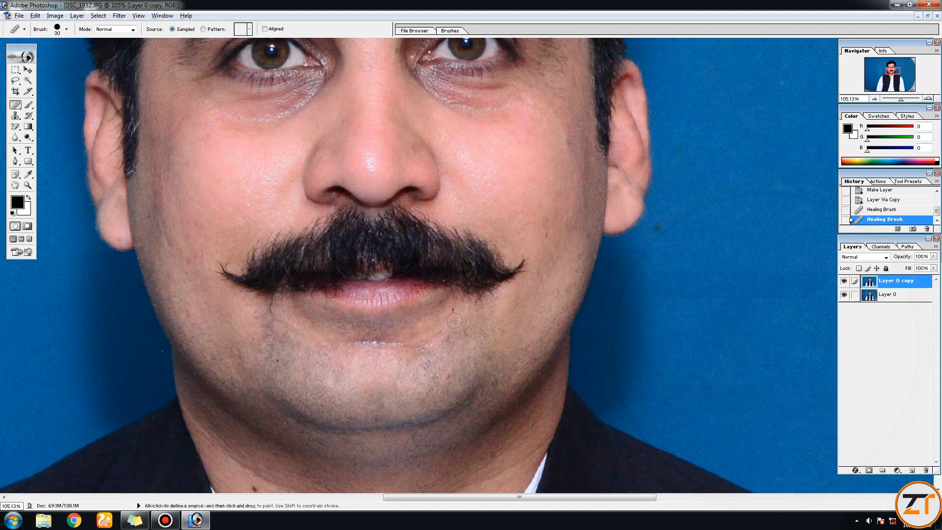
alt+click(454, 320)
click(452, 310)
- Sample clean forehead skin and heal the small blemish beside it on the forehead
drag(485, 150, 531, 258)
drag(428, 97, 470, 255)
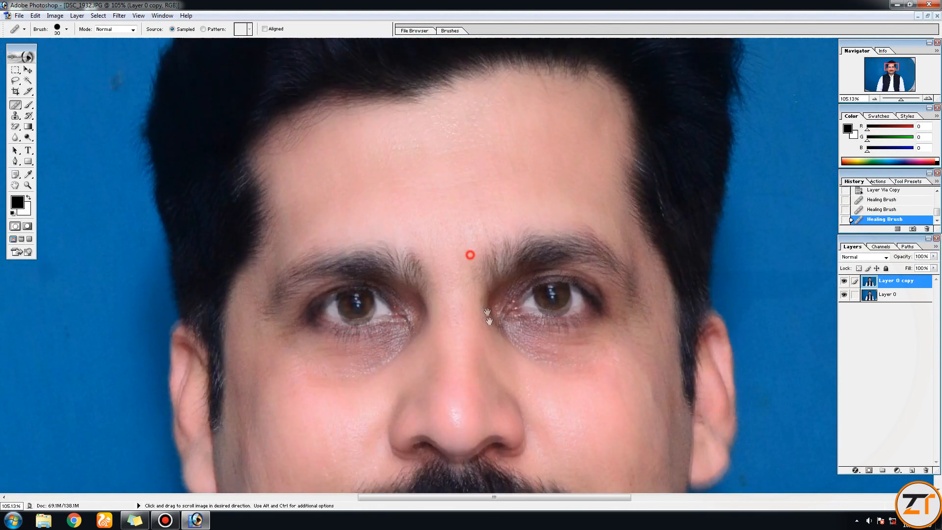
alt+click(379, 145)
click(365, 137)
- Sample clean skin on the outer cheek and heal the small spot below it, level with the upper mustache
drag(465, 294, 431, 171)
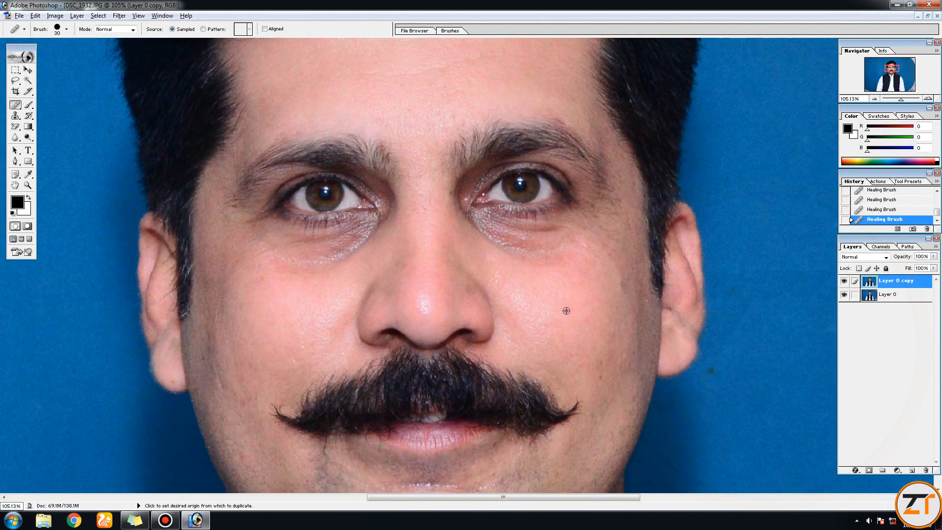
alt+click(605, 345)
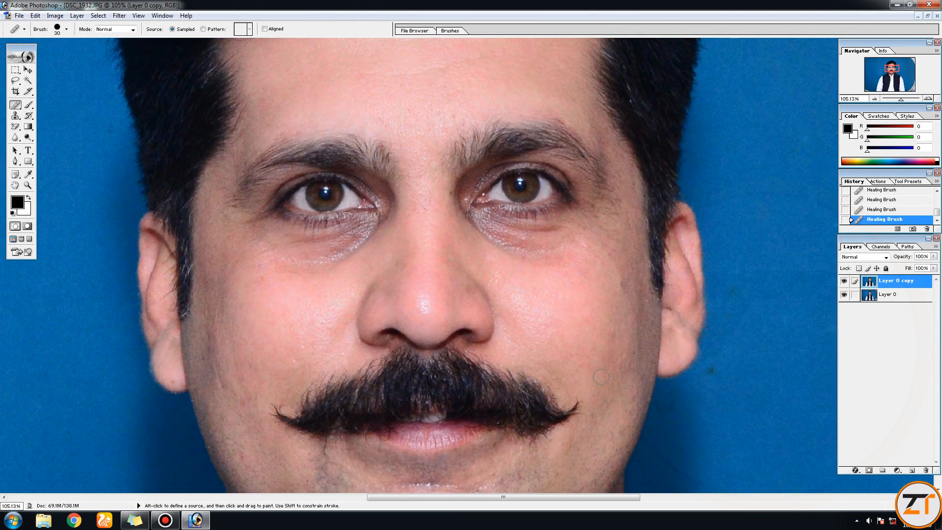
drag(385, 280, 415, 270)
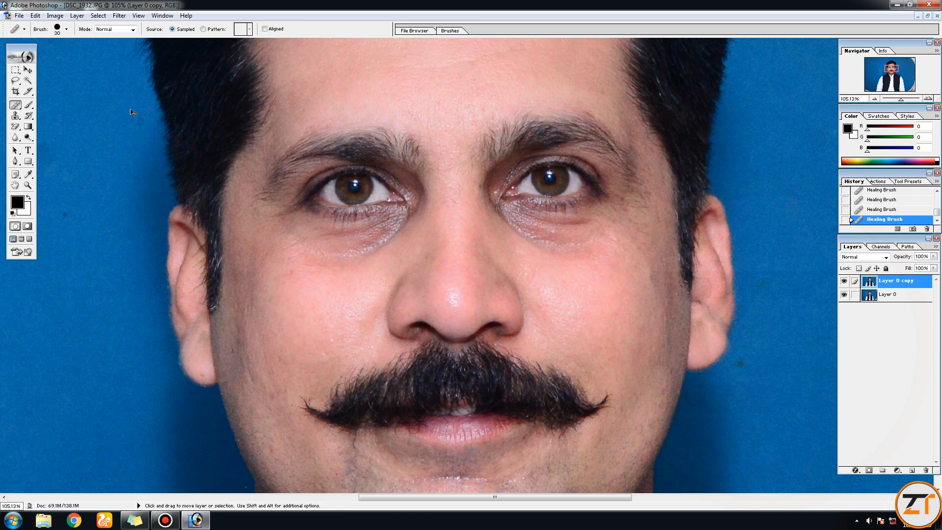
key(ctrl+alt+d)
drag(470, 72, 25, 105)
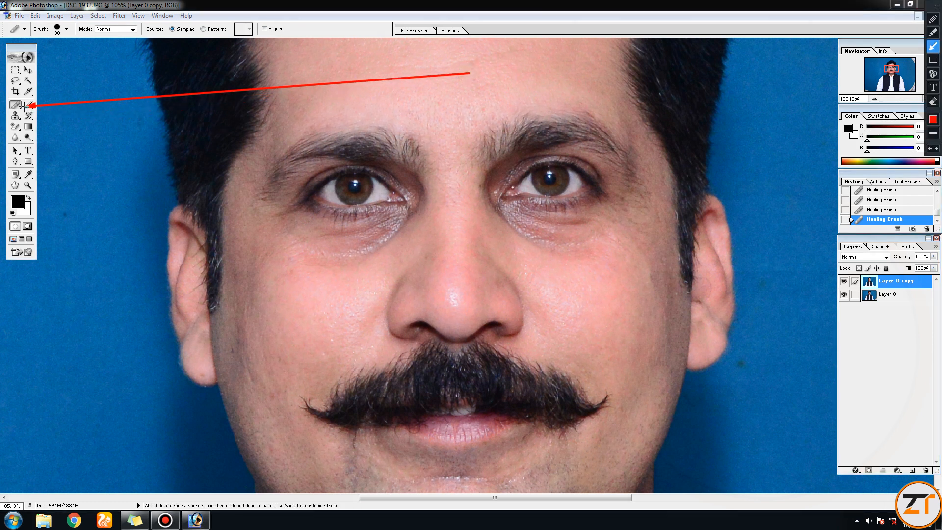
key(ctrl+alt+d)
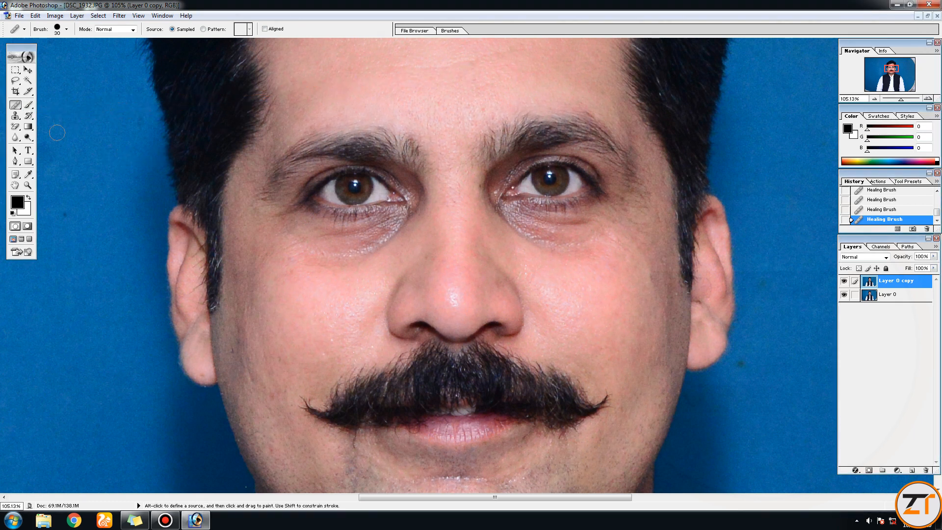
- Patch the shiny highlight on the tip of the nose with skin from just above it using the Patch tool, and deselect
right_click(22, 109)
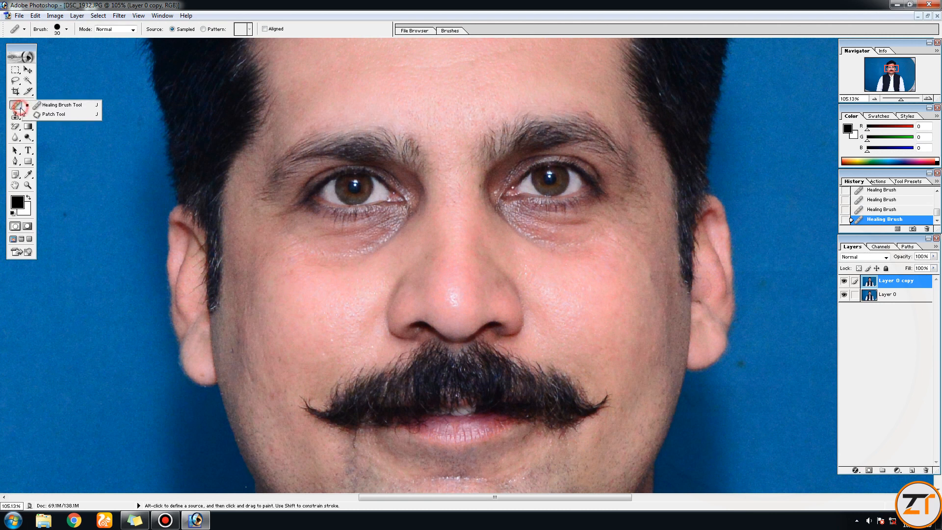
click(45, 117)
key(space)
drag(479, 287, 425, 253)
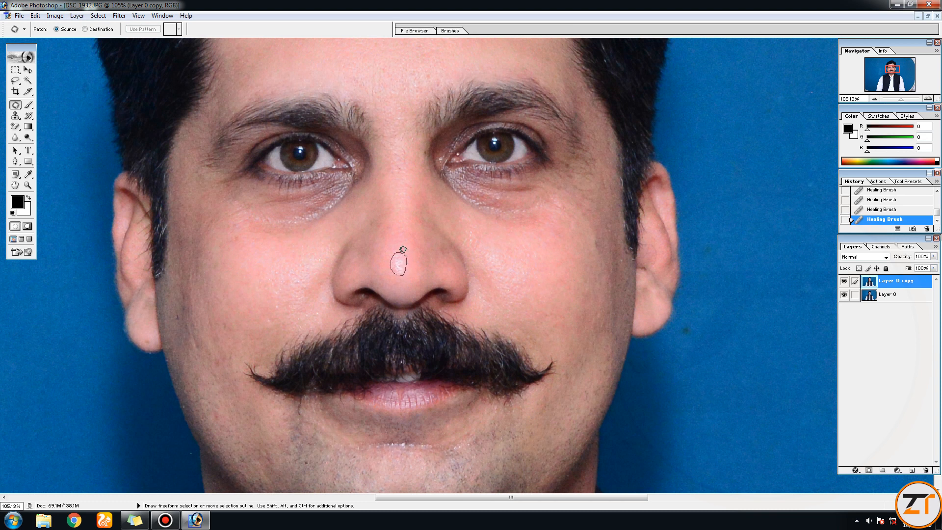
drag(403, 250, 403, 250)
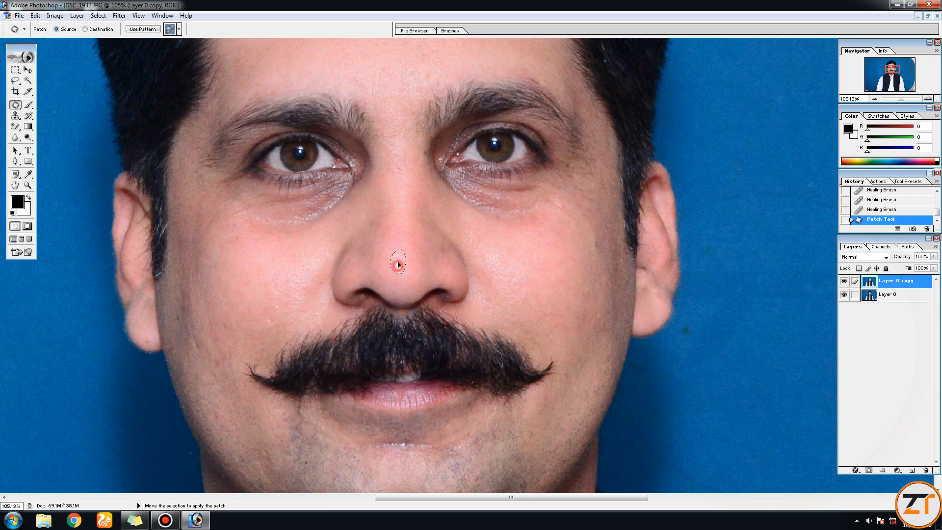
drag(399, 250, 400, 238)
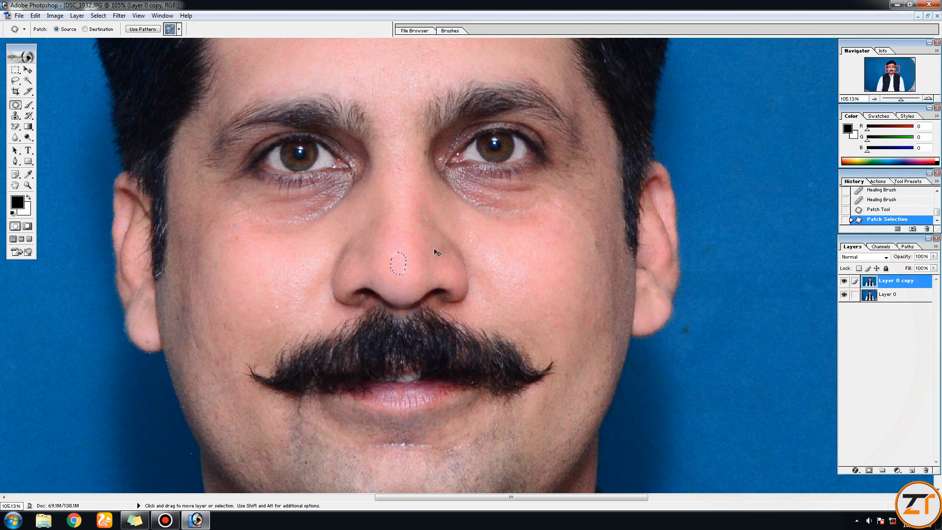
key(ctrl+d)
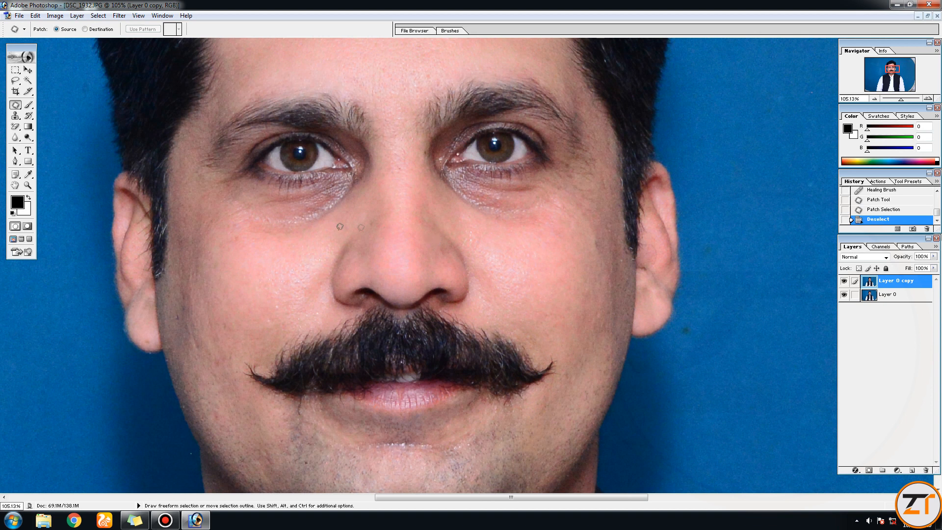
- Choose the Brush tool for painting over the skin
key(ctrl+alt+d)
mouse_move(511, 73)
mouse_down()
mouse_move(111, 120)
mouse_move(37, 104)
mouse_up()
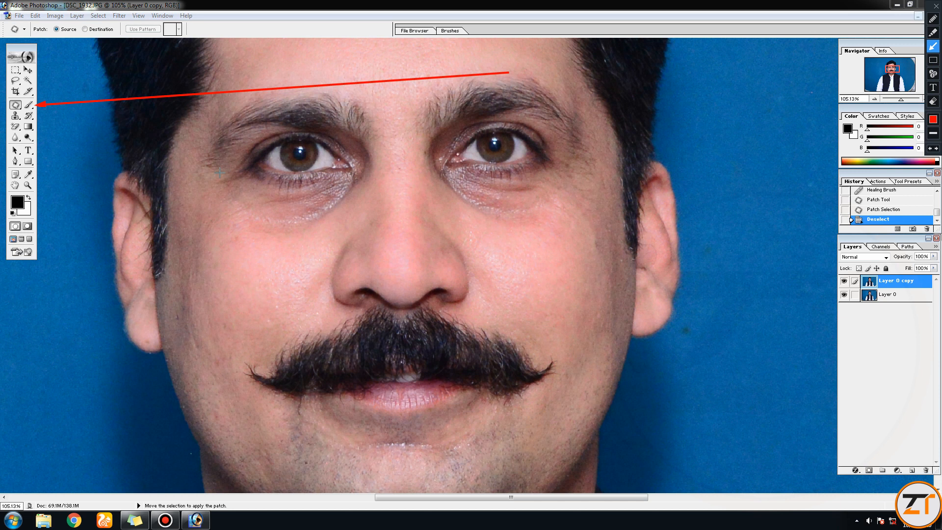
key(Escape)
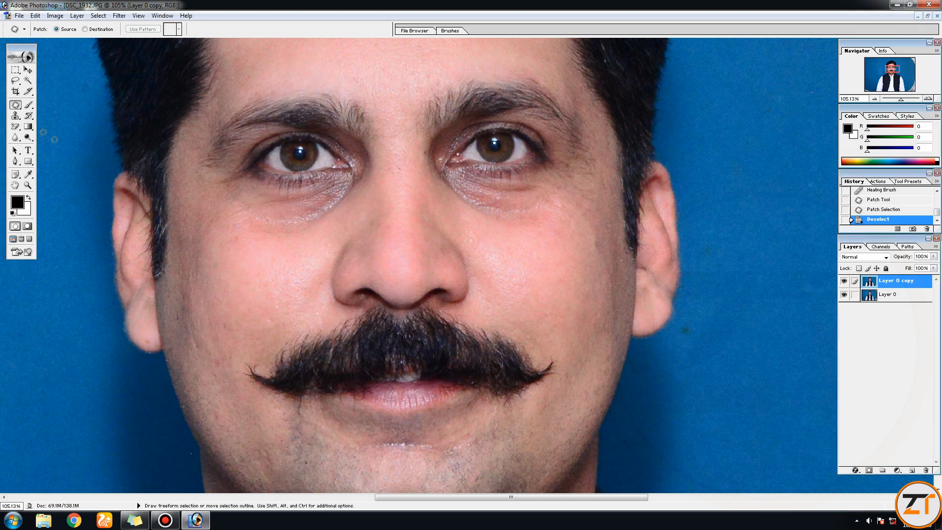
click(29, 105)
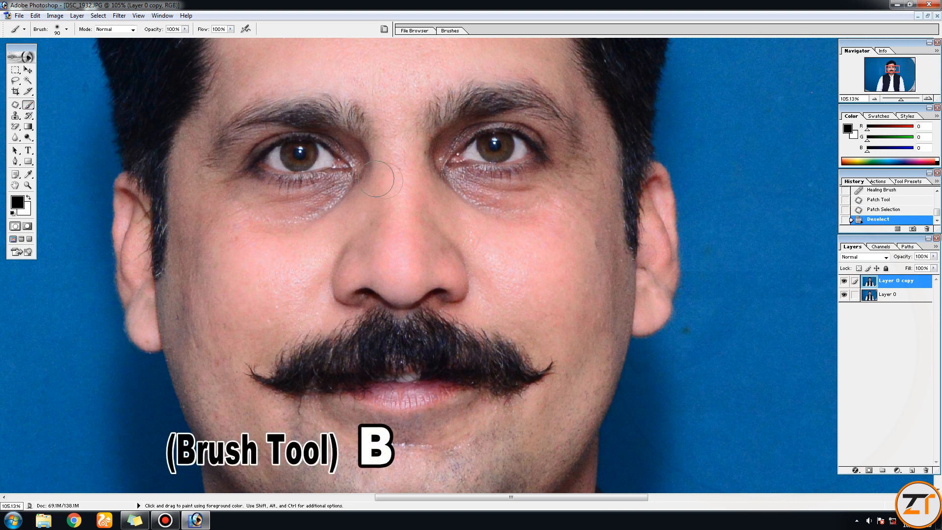
key(ctrl+alt+d)
mouse_move(326, 302)
mouse_down()
mouse_move(252, 143)
mouse_move(231, 32)
mouse_up()
drag(168, 299, 186, 33)
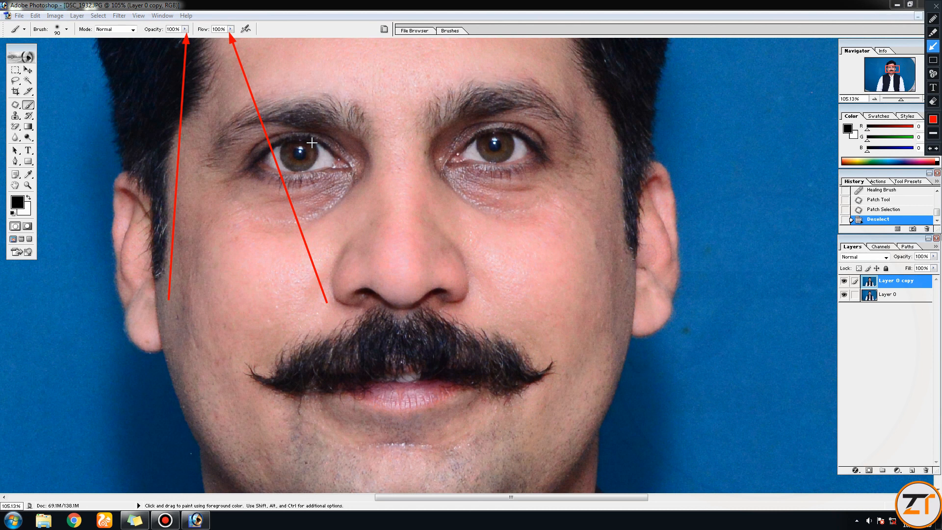
drag(128, 270, 116, 33)
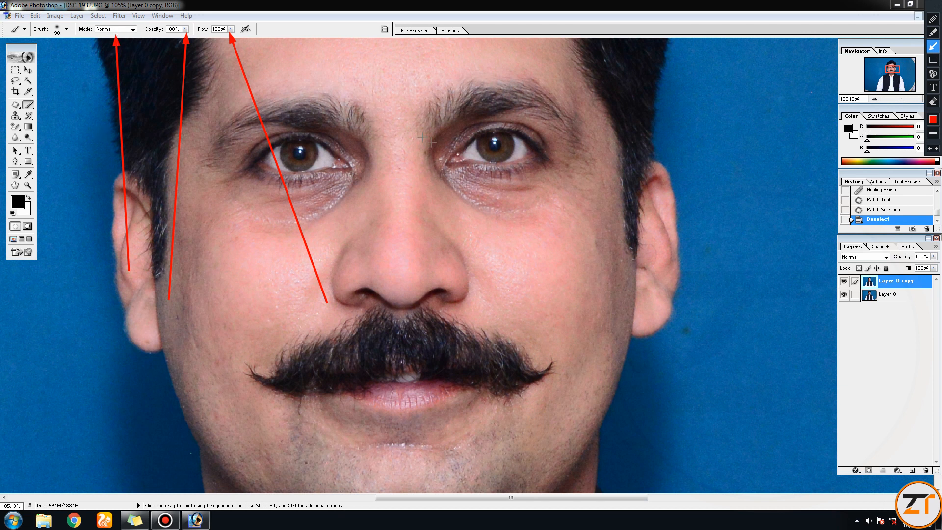
mouse_move(92, 318)
mouse_down()
mouse_move(90, 203)
mouse_move(58, 42)
mouse_up()
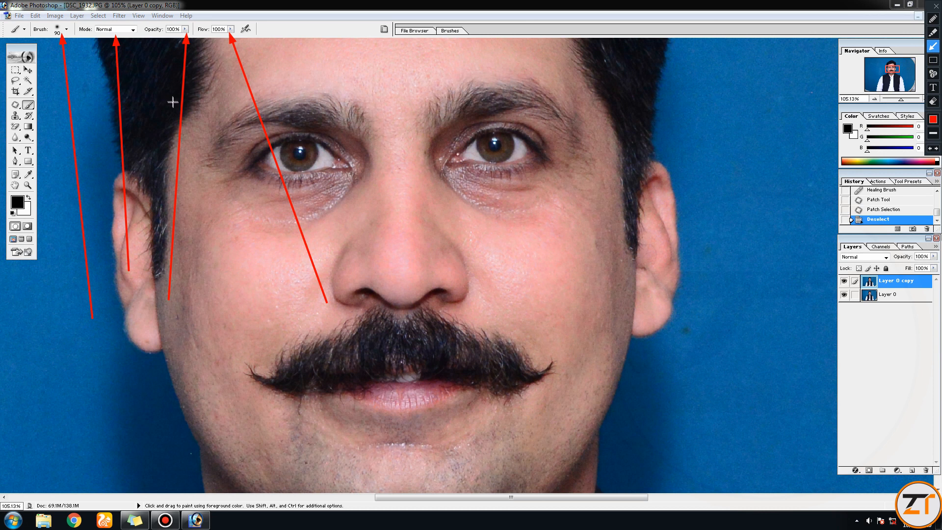
key(ctrl+alt+d)
- Try larger and smaller brush sizes over the face and leave the brush at 60
key(bracketright)
key(bracketright)
key(bracketright)
key(bracketright)
key(bracketleft)
key(bracketleft)
key(bracketleft)
key(bracketleft)
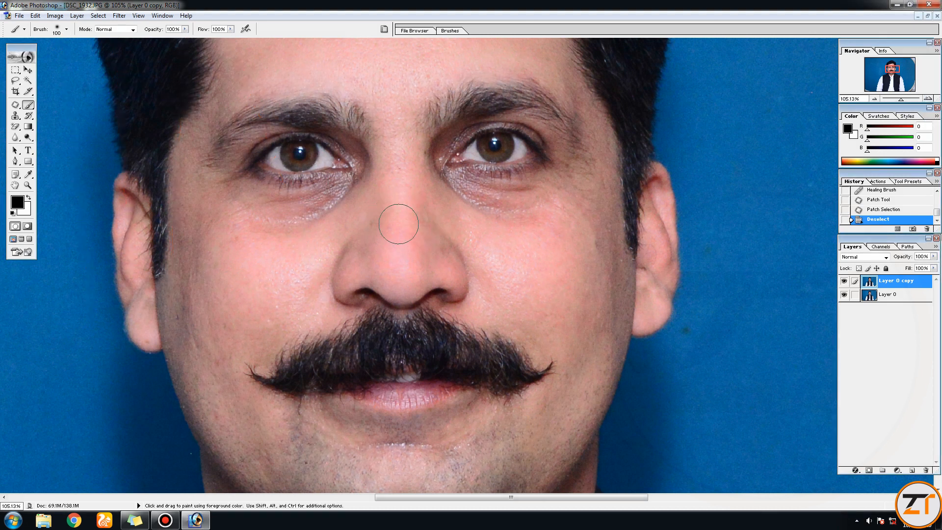
key(bracketright)
key(bracketright)
key(bracketright)
key(bracketright)
key(bracketright)
key(bracketleft)
key(bracketleft)
key(bracketleft)
key(bracketleft)
key(bracketleft)
key(bracketleft)
key(bracketleft)
key(bracketleft)
- Examine the skin tones on both sides of the face for uneven, darker areas
key(space)
drag(593, 85, 539, 105)
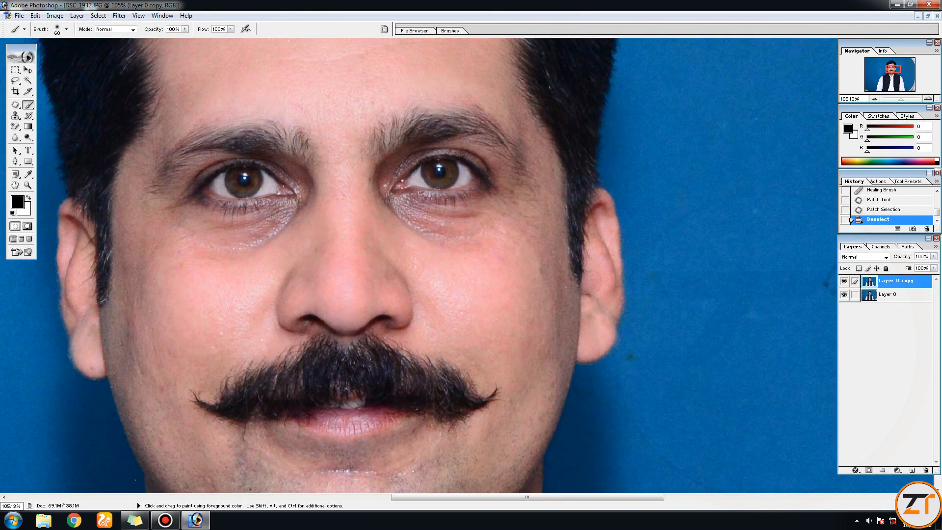
key(space)
mouse_move(416, 75)
mouse_down()
mouse_move(511, 210)
mouse_move(553, 162)
mouse_up()
key(space)
drag(358, 194, 397, 102)
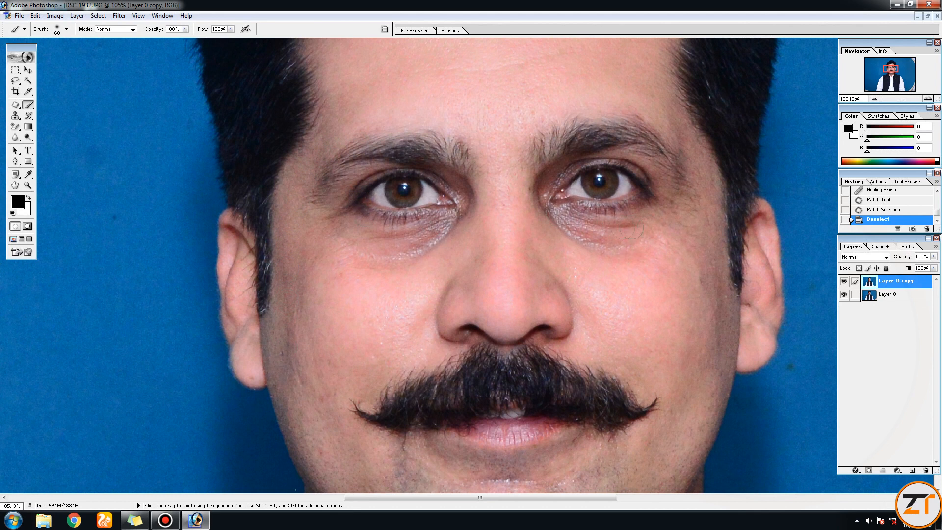
key(space)
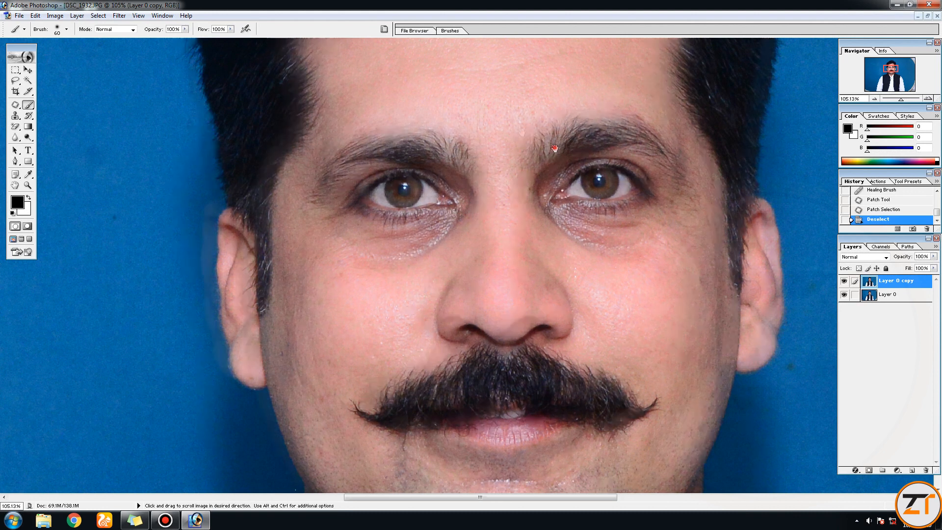
drag(605, 200, 448, 143)
key(space)
drag(526, 154, 525, 185)
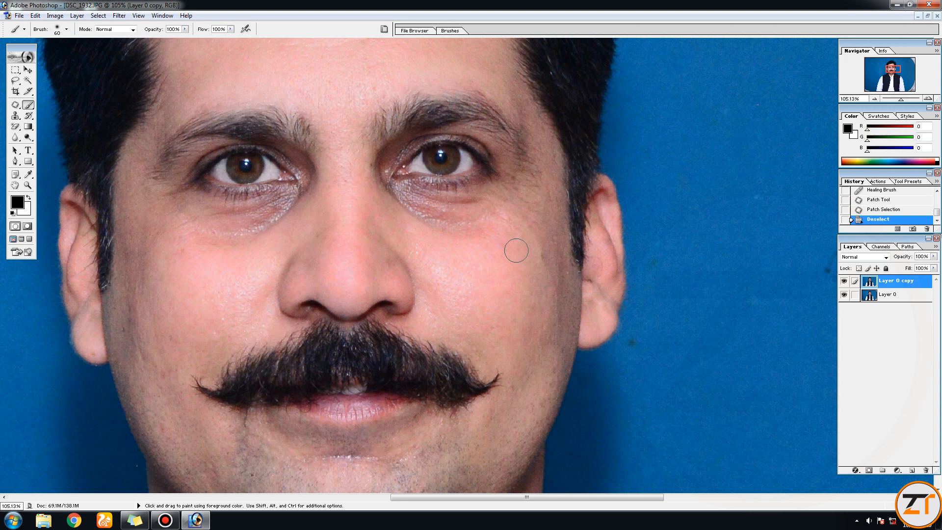
- Enlarge the brush to 70 and sample the pink skin of the outer cheek as the foreground color
key(bracketright)
key(alt)
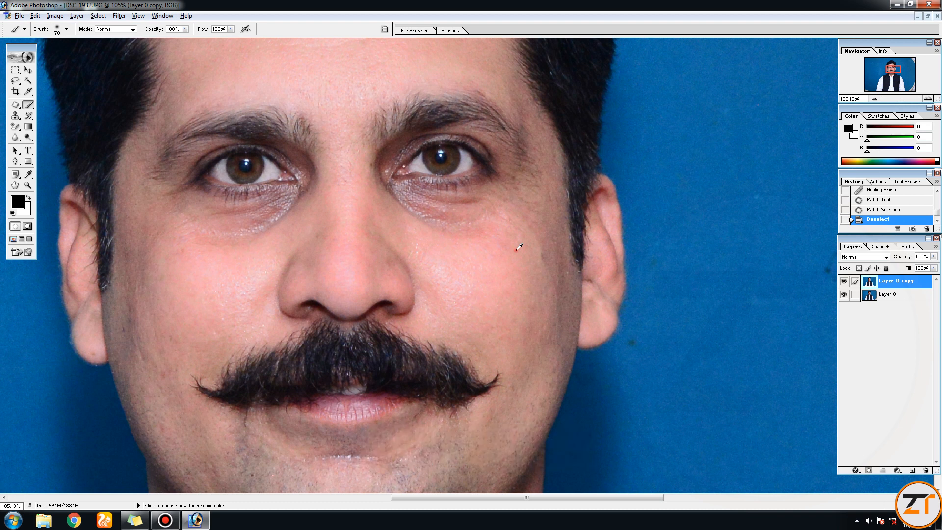
alt+click(519, 246)
drag(588, 125, 27, 198)
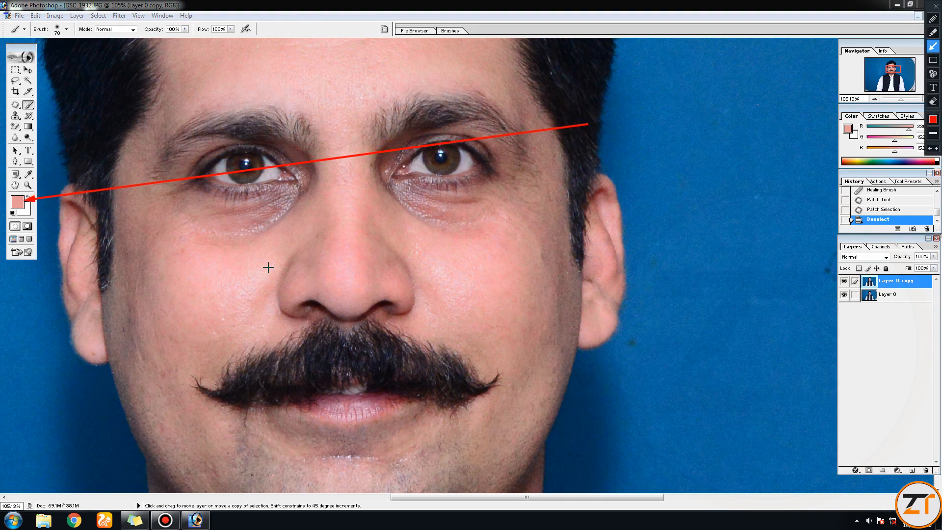
key(Escape)
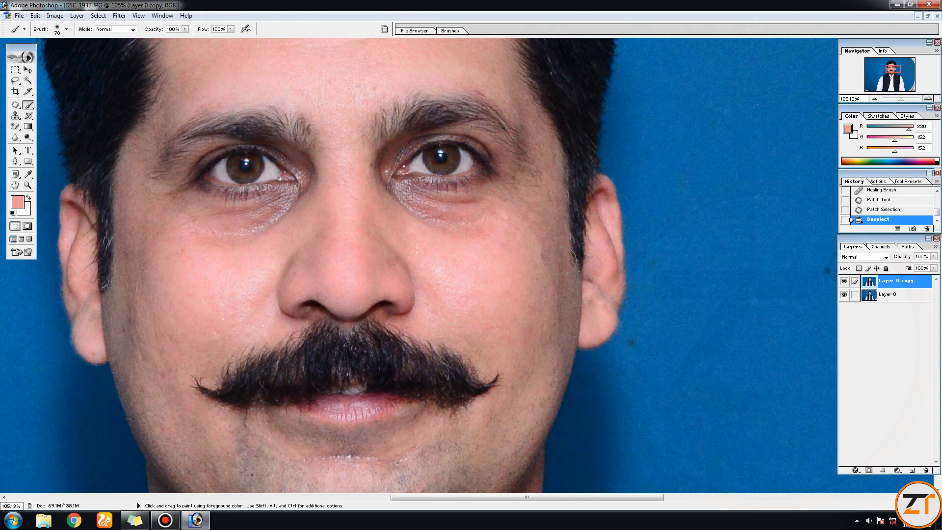
key(ctrl+shift+p)
mouse_move(283, 369)
mouse_down()
mouse_move(249, 80)
mouse_move(227, 35)
mouse_up()
drag(171, 305, 178, 30)
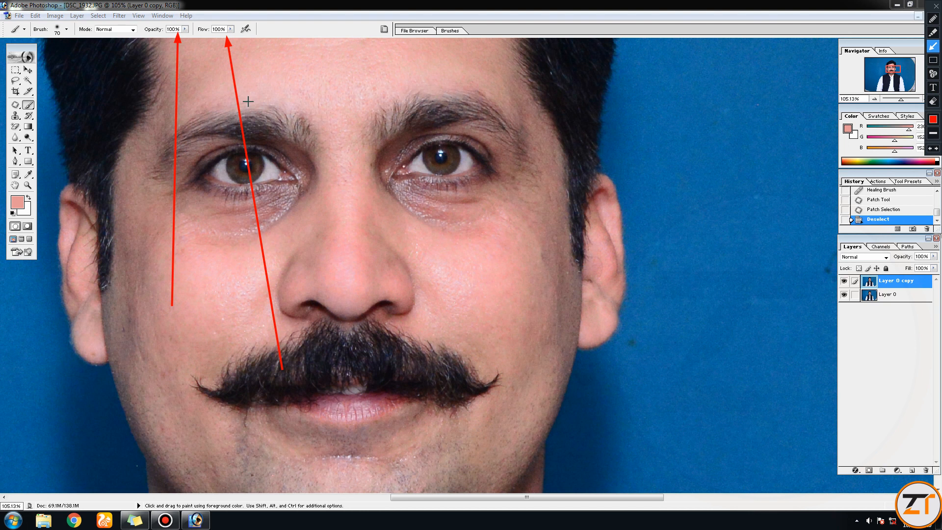
key(Escape)
- Set both the flow and the opacity of the brush to 20%
double_click(218, 29)
text(20)
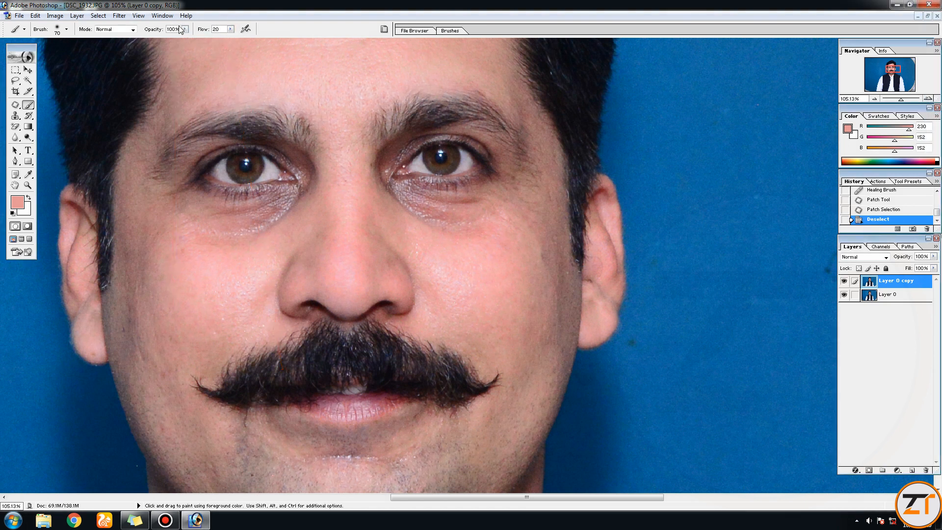
double_click(172, 29)
text(20)
- Paint the sampled pink tone softly over the darker outer edge of the cheek beside the ear
drag(542, 215, 559, 310)
drag(559, 314, 554, 356)
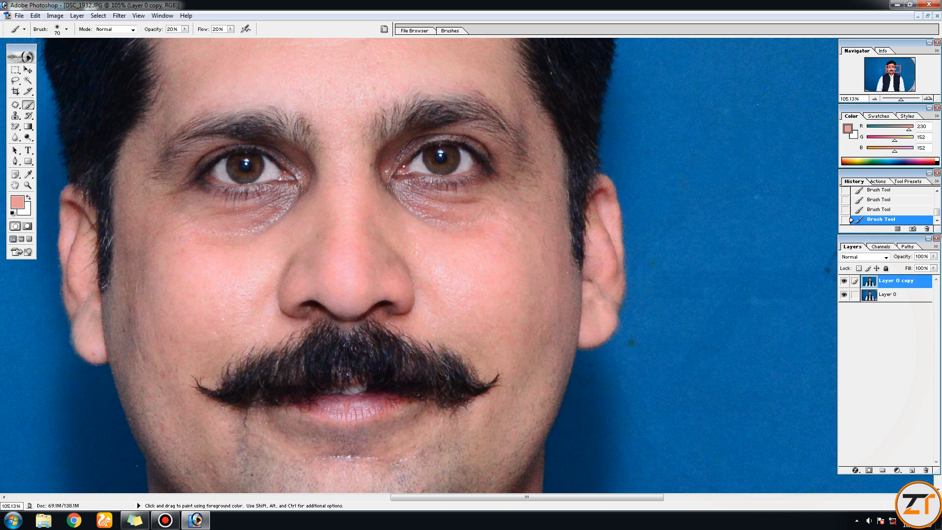
drag(539, 94, 545, 159)
drag(541, 229, 511, 264)
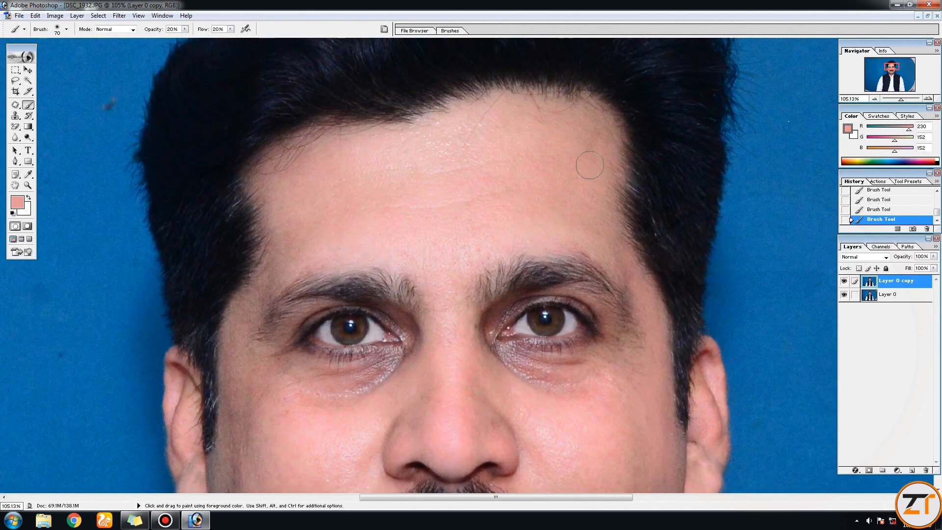
- Sample skin tones on both sides of the forehead to blend its darker edges near the hairline
key(alt)
alt+click(576, 173)
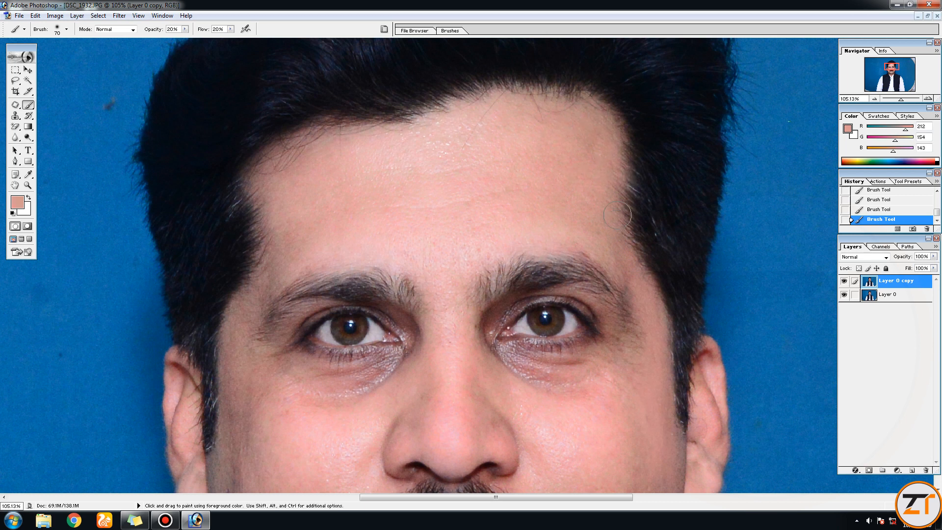
key(alt)
alt+click(324, 167)
- Sample the pink tone of the opposite cheek and paint over the dark patch at its outer edge beside the ear
key(space)
drag(346, 212, 386, 76)
key(alt)
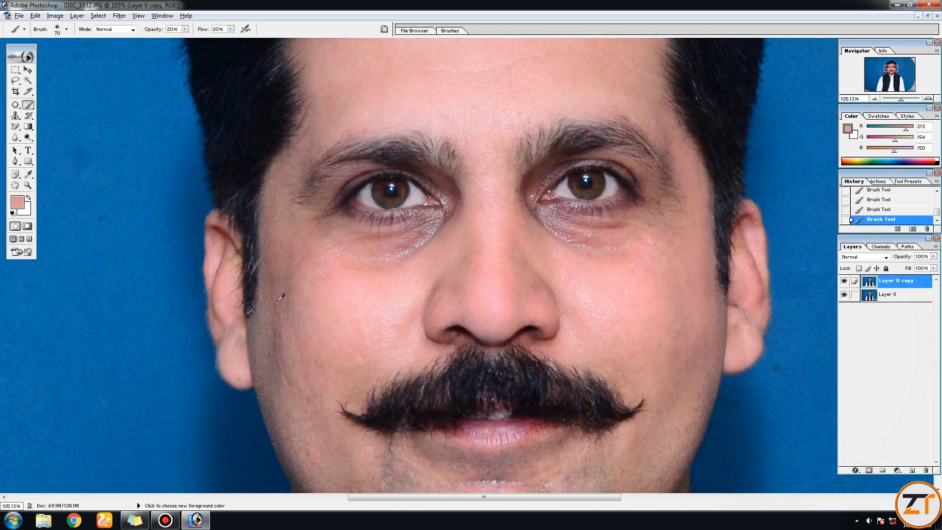
alt+click(331, 291)
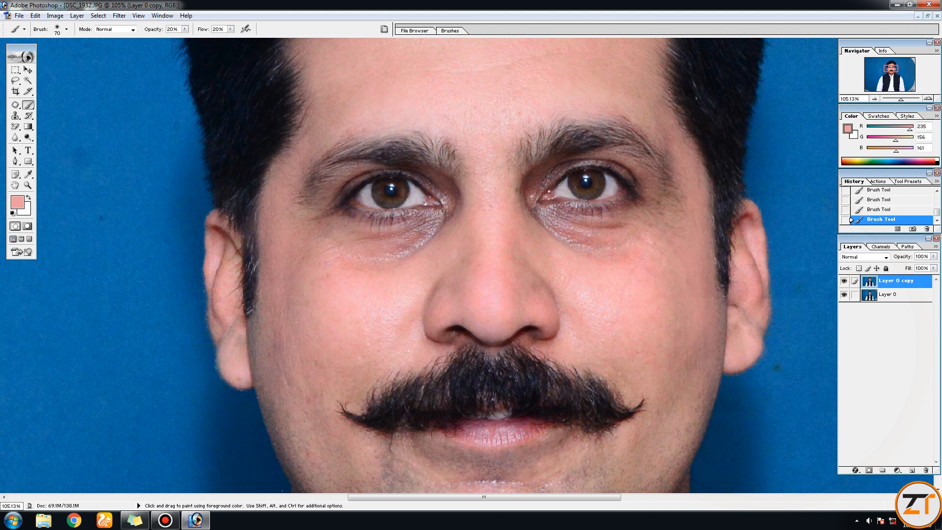
drag(339, 348, 306, 213)
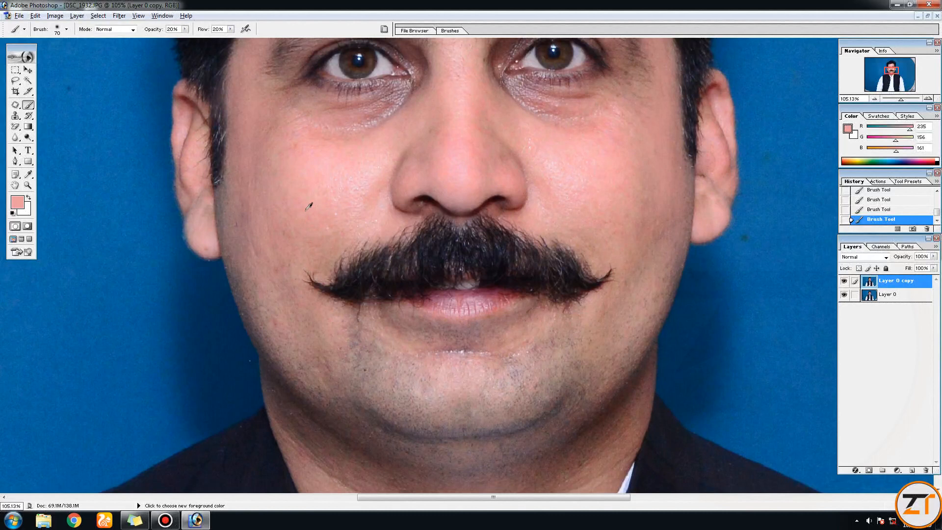
- Enlarge the brush to 175 px and sample a muted pink skin tone from the face
key(bracketright)
key(bracketright)
key(bracketright)
key(bracketright)
key(bracketright)
key(bracketright)
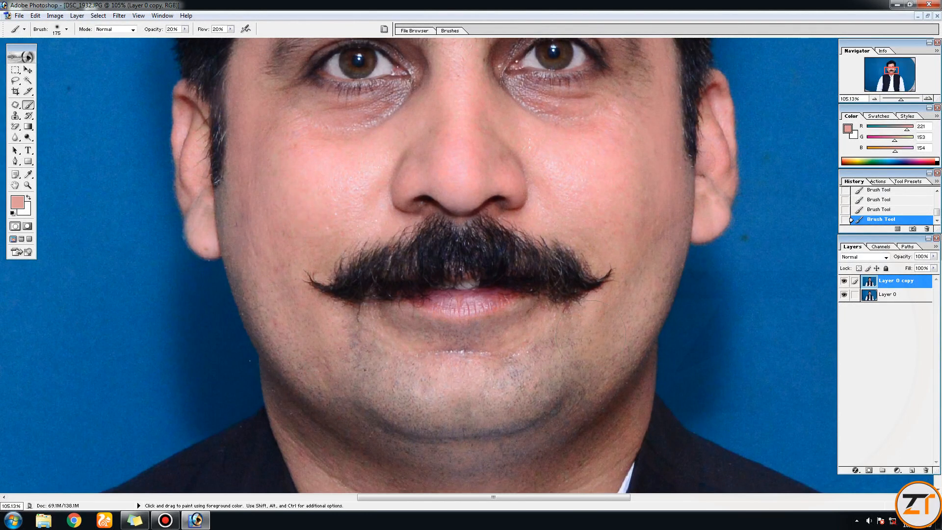
drag(456, 395, 483, 233)
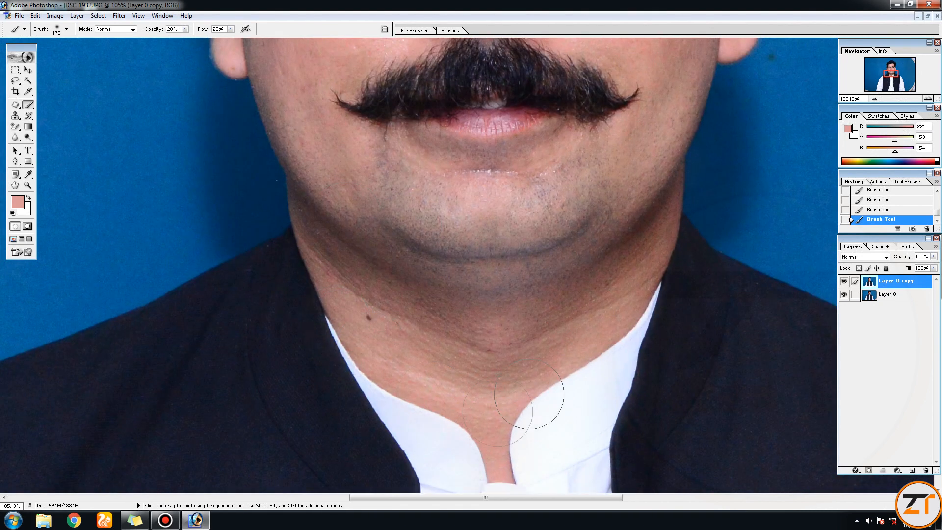
drag(646, 131, 587, 500)
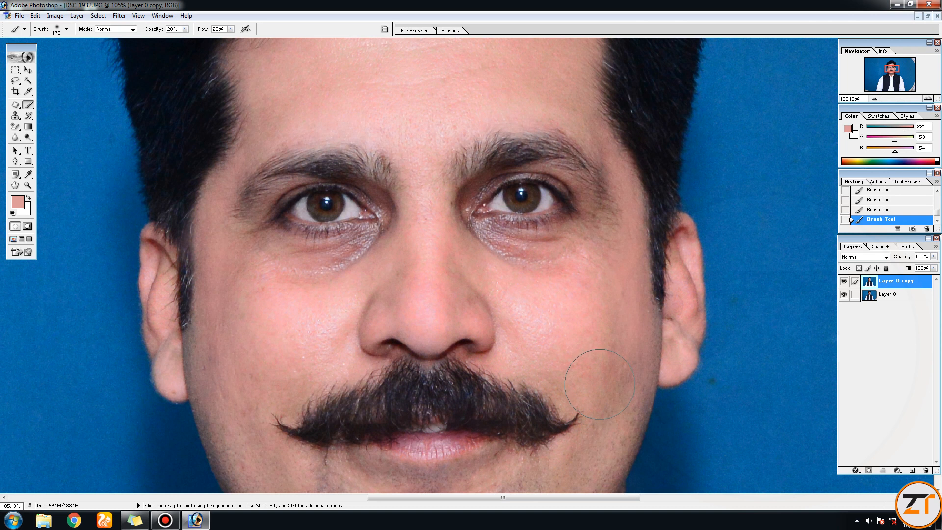
- Reduce the brush to 80 px and paint a sampled pink tone over the creases beneath the man's left eye
key(bracketleft)
key(bracketleft)
key(bracketleft)
key(bracketleft)
key(bracketleft)
alt+click(574, 269)
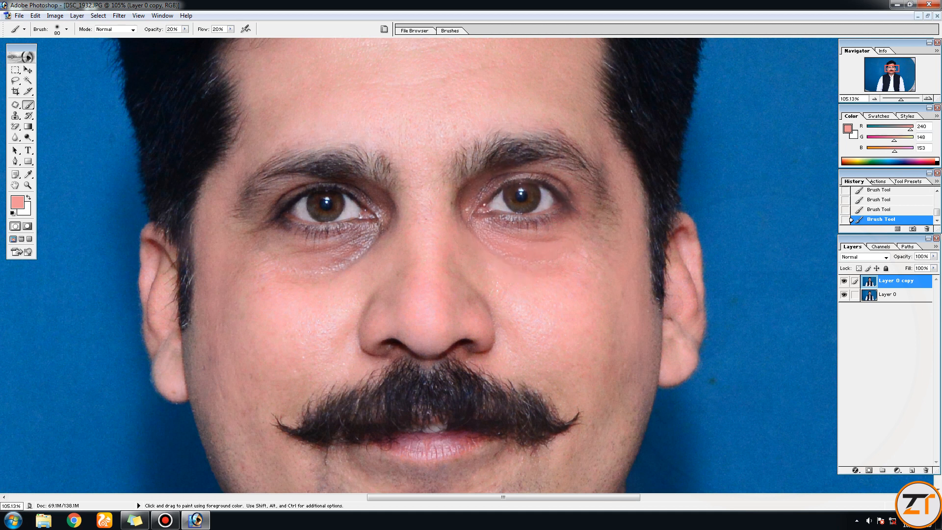
- Sample light pink cheek tones and paint softly over the shadows and creases around the man's right eye and beneath the left one
alt+click(319, 288)
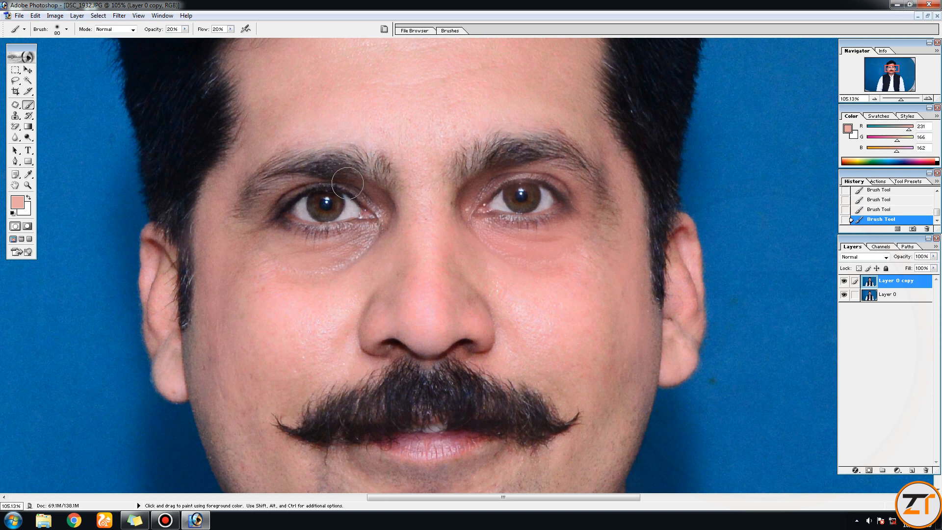
drag(287, 197, 385, 202)
mouse_move(383, 238)
mouse_down()
mouse_move(341, 273)
mouse_move(279, 267)
mouse_move(371, 245)
mouse_move(247, 268)
mouse_move(359, 237)
mouse_move(365, 258)
mouse_up()
drag(367, 198, 279, 206)
mouse_move(525, 247)
mouse_down()
mouse_move(571, 221)
mouse_move(519, 269)
mouse_move(499, 258)
mouse_up()
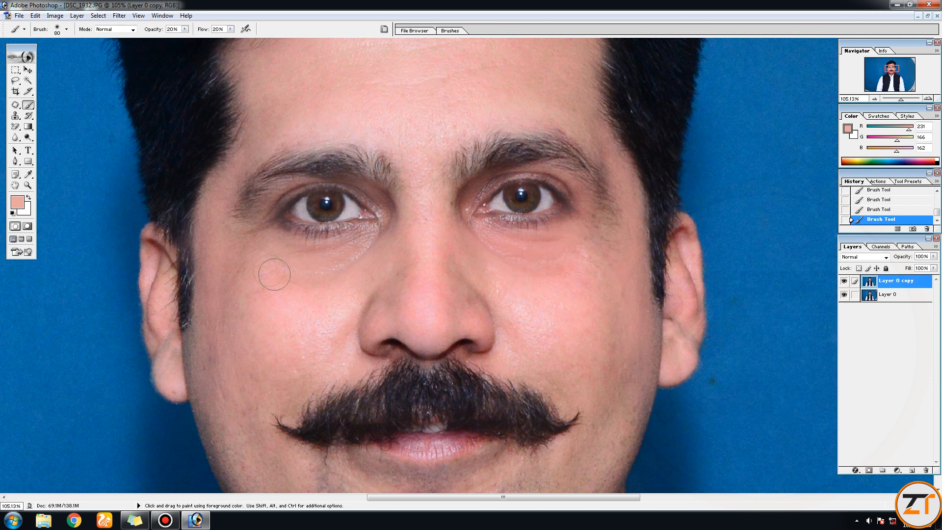
alt+click(309, 296)
key(space)
drag(508, 259, 572, 191)
drag(905, 103, 896, 102)
key(space)
drag(505, 145, 474, 187)
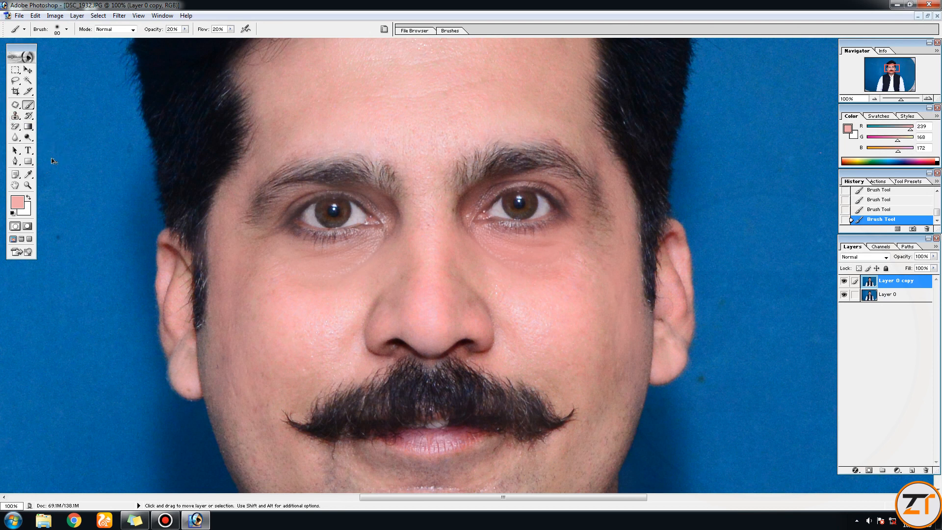
- Darken the irises of both eyes using the Burn tool with a 50 px brush, Midtones range and 20% exposure
mouse_move(519, 86)
mouse_down()
mouse_move(189, 137)
mouse_move(53, 146)
mouse_move(33, 137)
mouse_up()
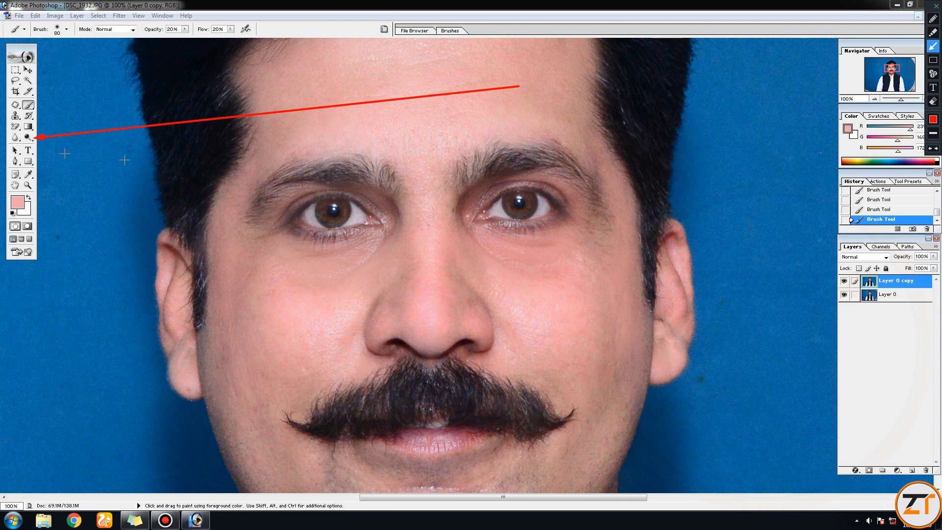
key(ctrl+alt+d)
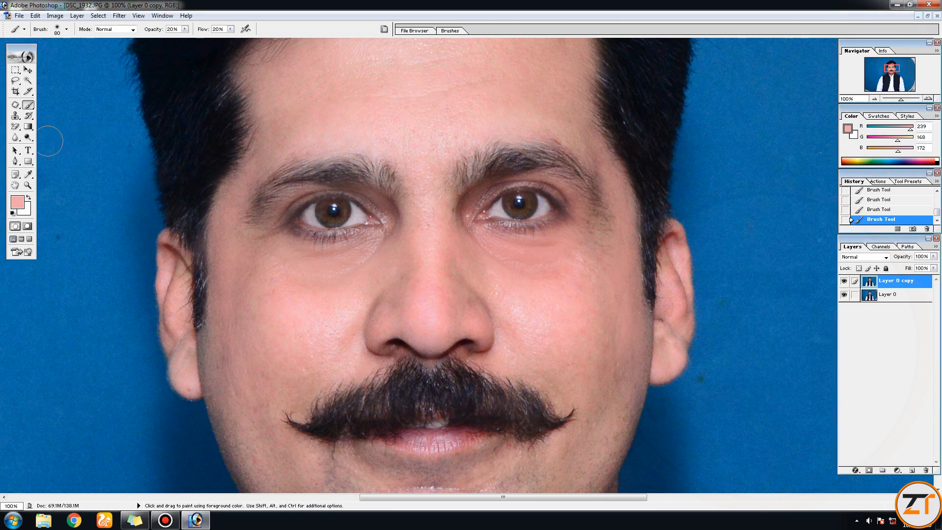
mouse_move(28, 137)
mouse_down()
mouse_move(75, 149)
mouse_move(60, 151)
mouse_up()
key(ctrl)
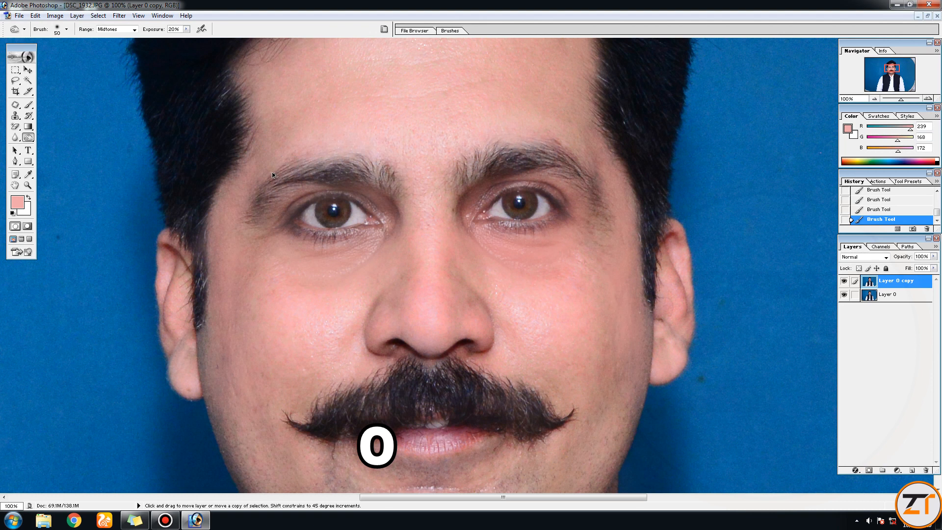
key(ctrl+alt+d)
drag(218, 371, 180, 35)
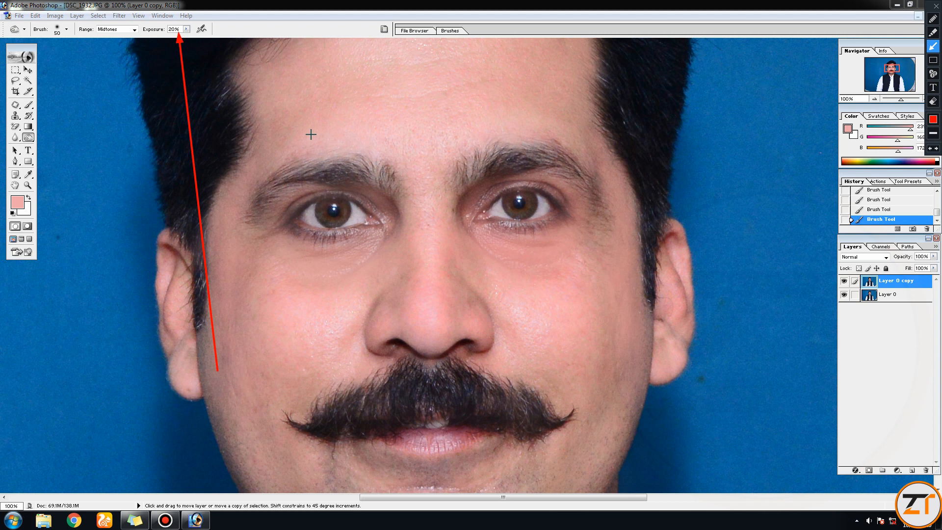
key(Escape)
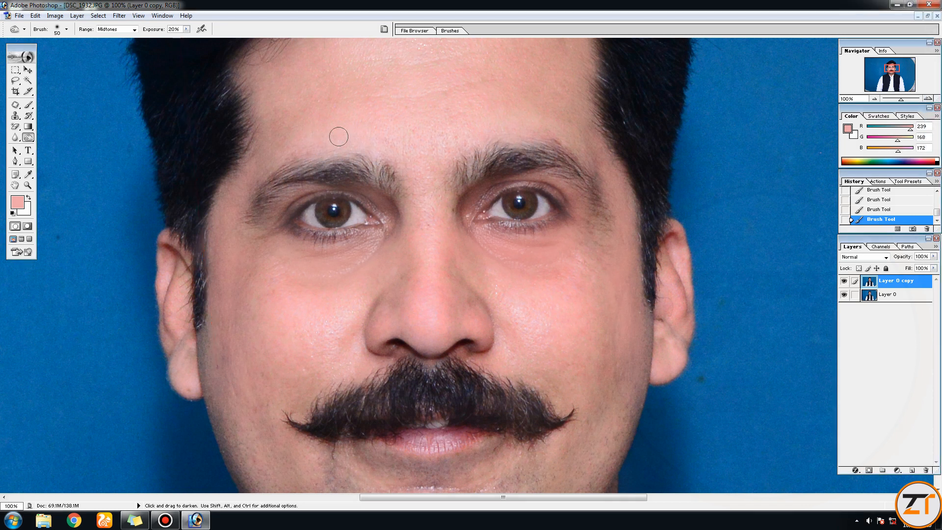
drag(507, 204, 524, 204)
drag(334, 208, 328, 218)
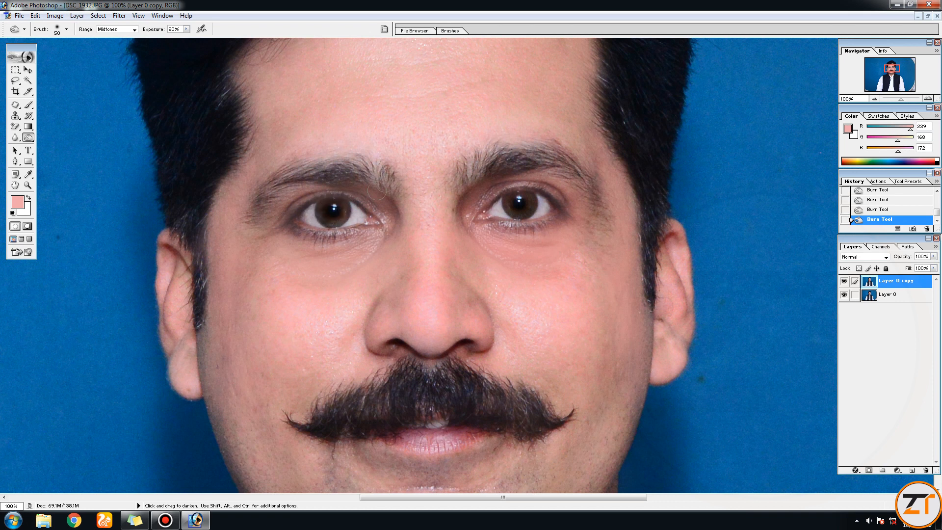
- Darken both eyebrows with the Burn tool and reduce its brush to 20 px
mouse_move(387, 180)
mouse_down()
mouse_move(303, 179)
mouse_move(274, 192)
mouse_move(256, 215)
mouse_move(273, 191)
mouse_move(362, 172)
mouse_up()
mouse_move(496, 166)
mouse_down()
mouse_move(536, 145)
mouse_move(592, 200)
mouse_move(539, 161)
mouse_up()
key(bracketleft)
key(bracketleft)
key(bracketleft)
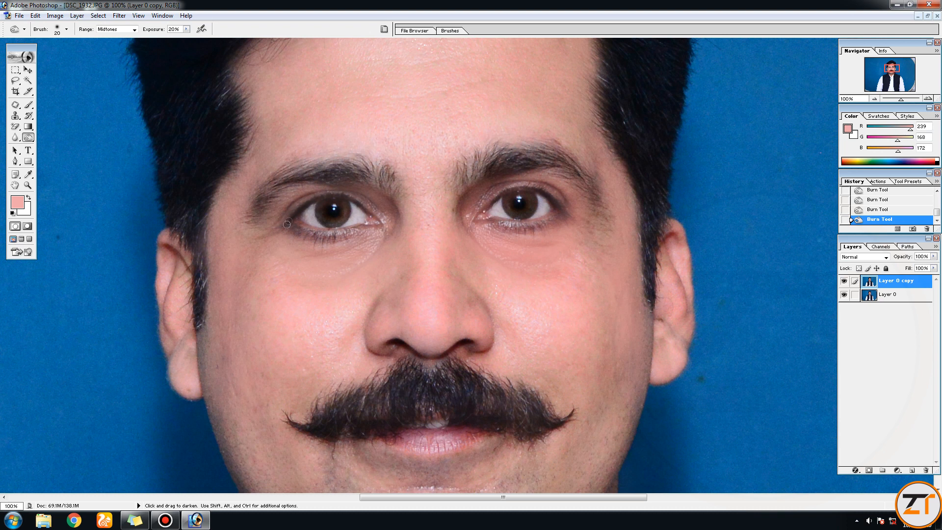
- Enlarge the Burn brush to 90 px and darken the moustache along its full width
drag(483, 294, 451, 154)
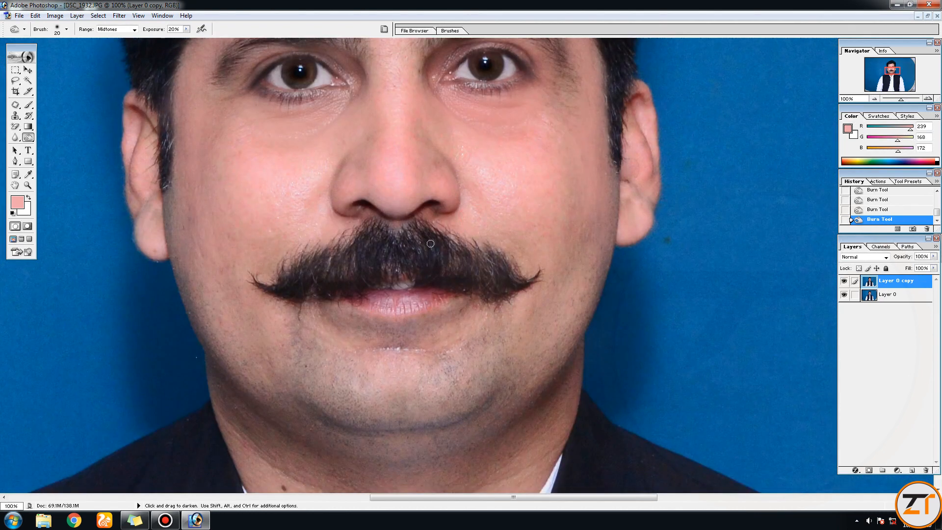
key(bracketright)
key(bracketright)
key(bracketright)
key(bracketright)
key(bracketright)
key(bracketright)
key(bracketright)
mouse_move(329, 269)
mouse_down()
mouse_move(296, 280)
mouse_move(381, 252)
mouse_move(498, 276)
mouse_move(401, 245)
mouse_move(379, 246)
mouse_move(509, 287)
mouse_up()
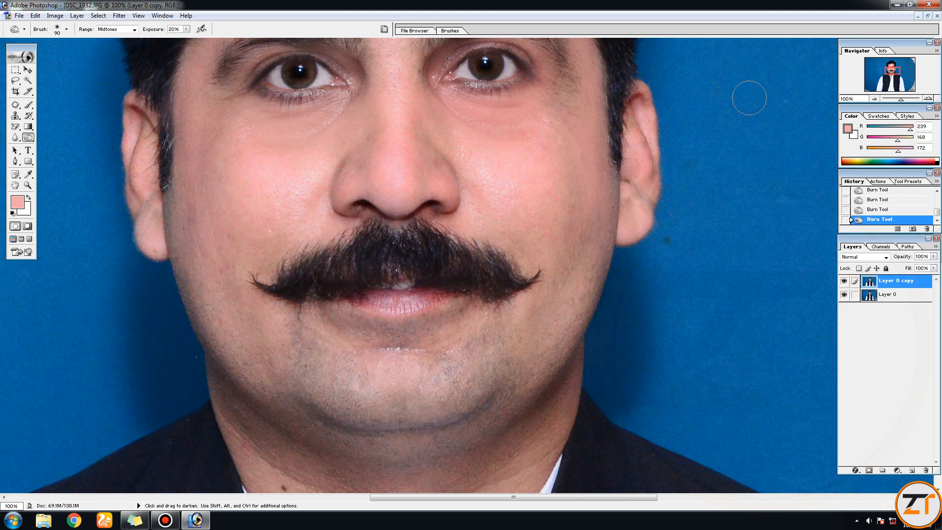
- Switch to the Magic Wand tool with the whole head in view
drag(902, 103, 896, 103)
click(28, 70)
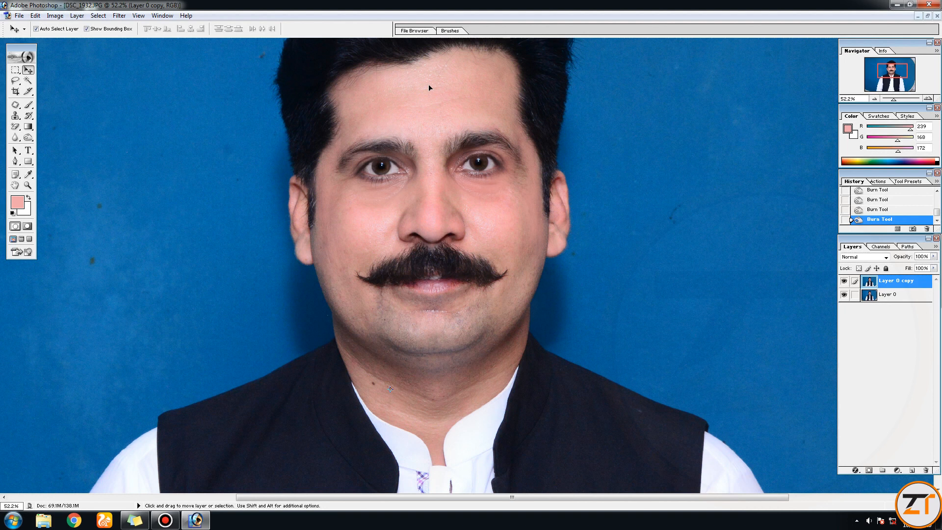
alt+click(429, 103)
drag(490, 280, 445, 178)
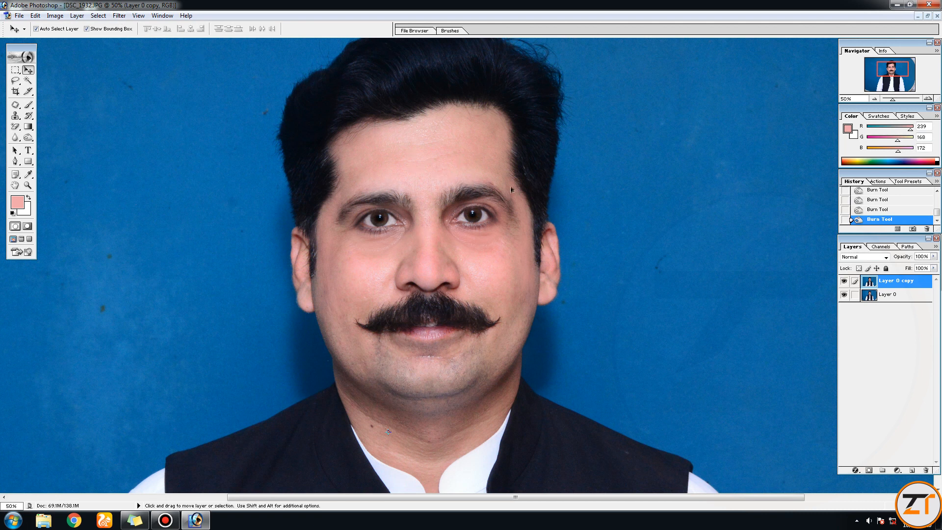
key(ctrl+alt+d)
drag(749, 79, 32, 81)
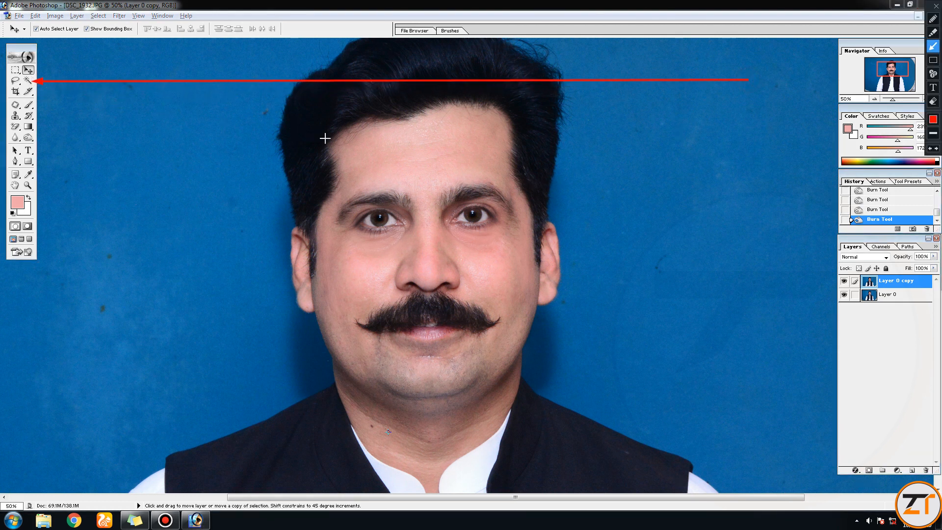
key(ctrl+alt+d)
click(28, 81)
- Try selecting the blue background with the Magic Wand at tolerance 32, and undo that selection
key(ctrl+alt+d)
mouse_move(166, 358)
mouse_down()
mouse_move(97, 38)
mouse_move(109, 36)
mouse_up()
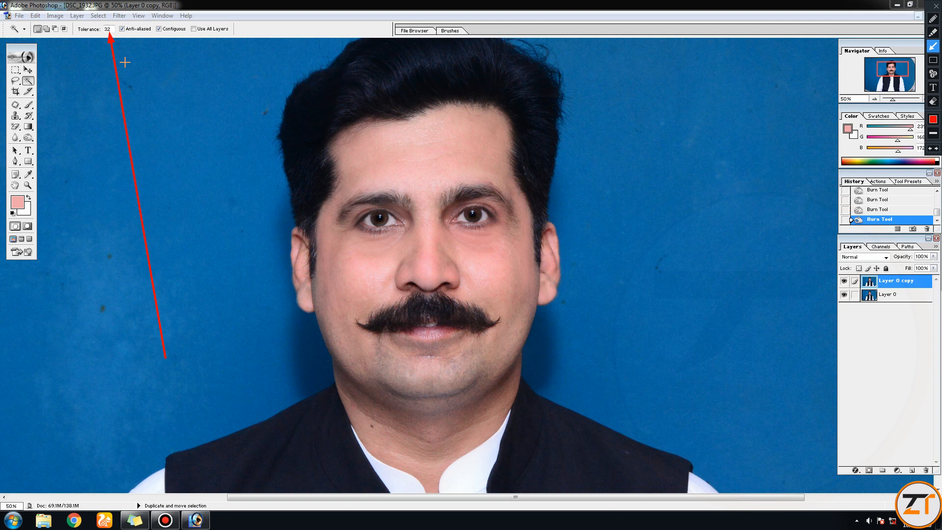
key(ctrl+alt+d)
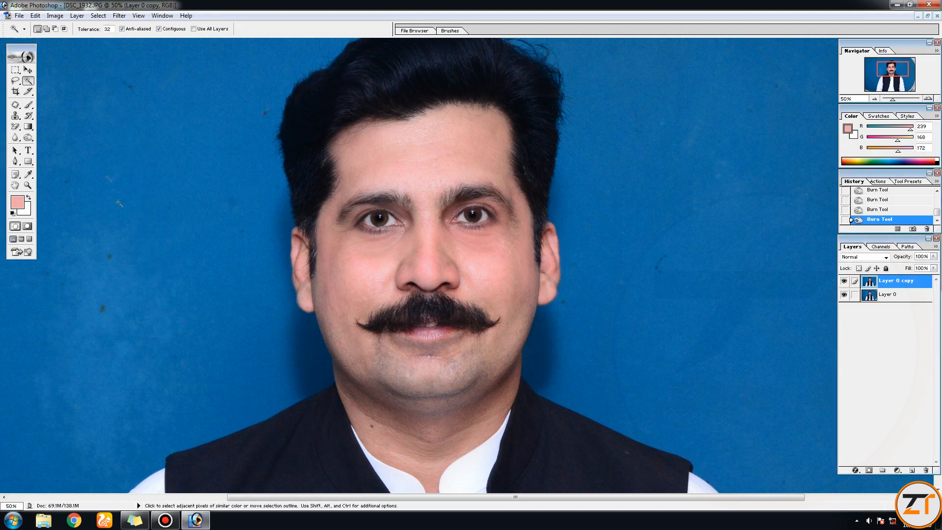
key(ctrl+alt+d)
drag(115, 212, 111, 49)
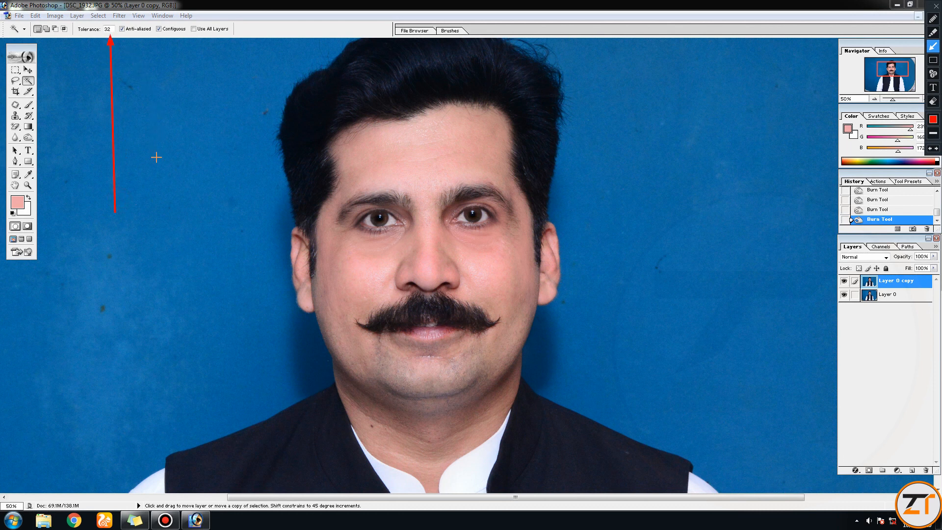
key(ctrl+alt+d)
click(148, 81)
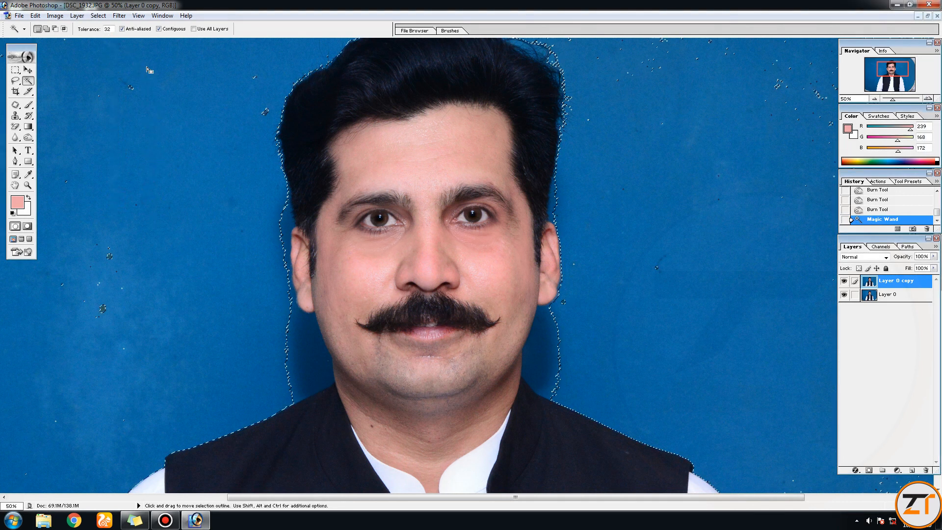
key(ctrl+z)
key(ctrl+alt+d)
drag(148, 210, 133, 39)
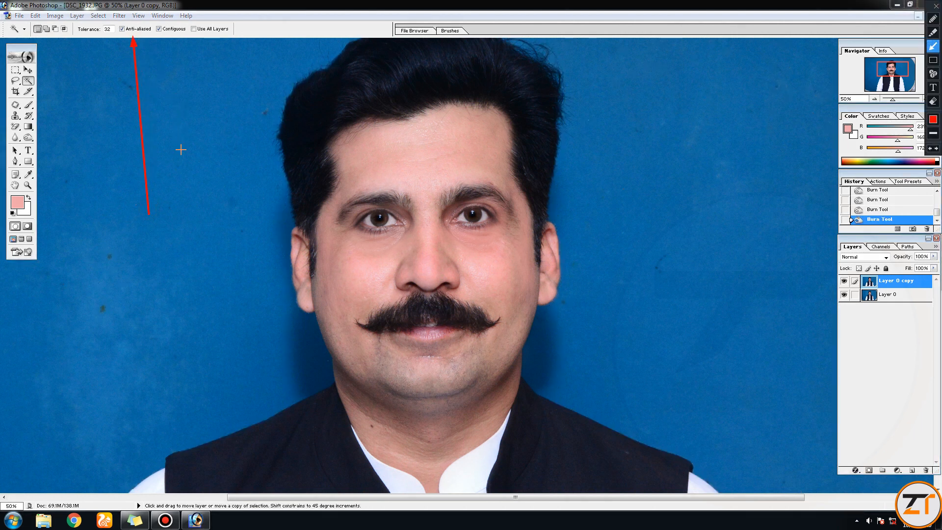
drag(191, 186, 173, 36)
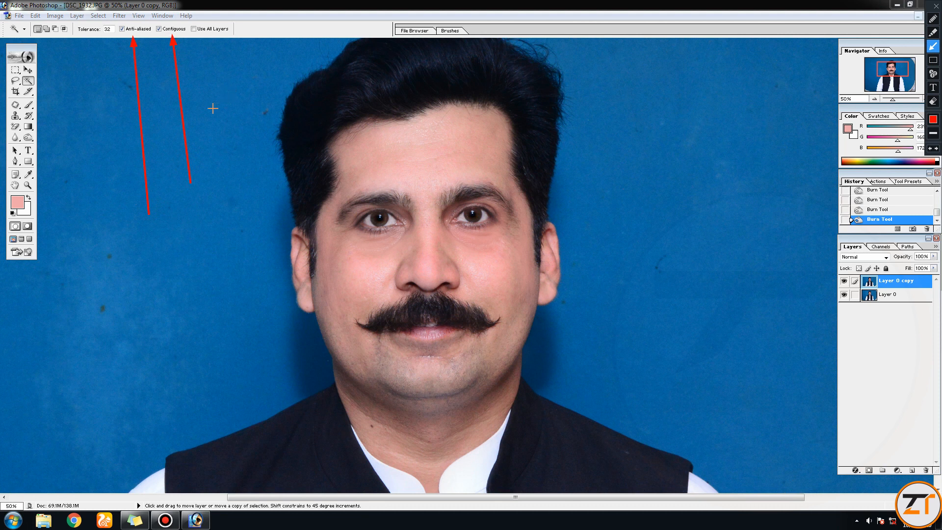
drag(127, 193, 41, 36)
key(Escape)
- Select the skin of the central forehead and nose bridge with the Magic Wand at tolerance 32
double_click(110, 30)
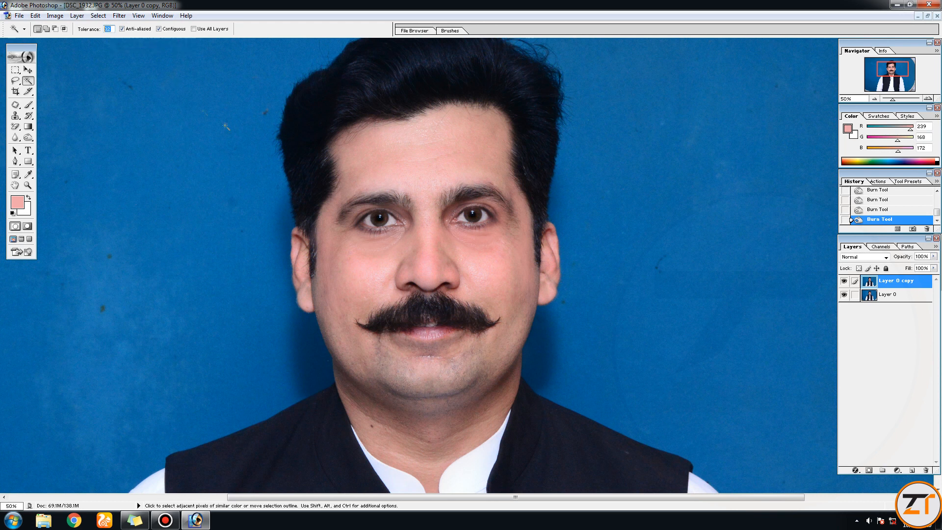
click(432, 158)
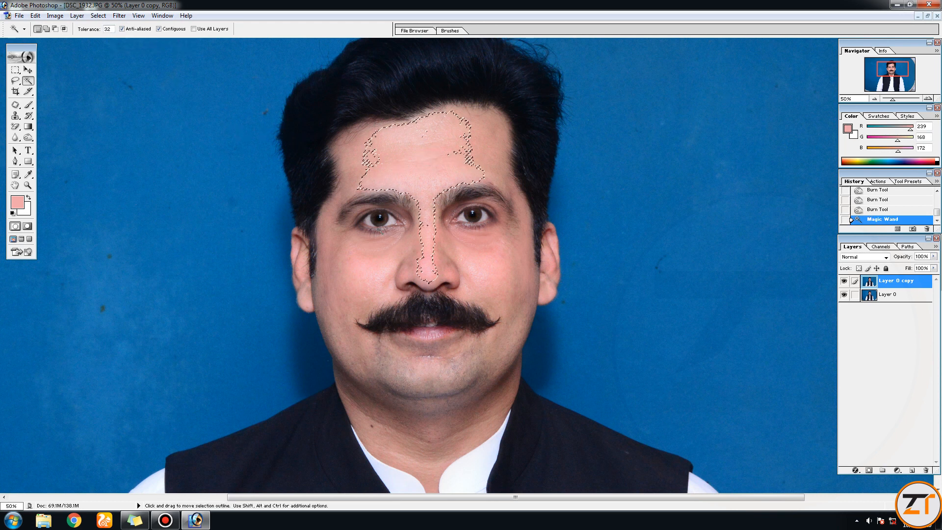
key(ctrl+space)
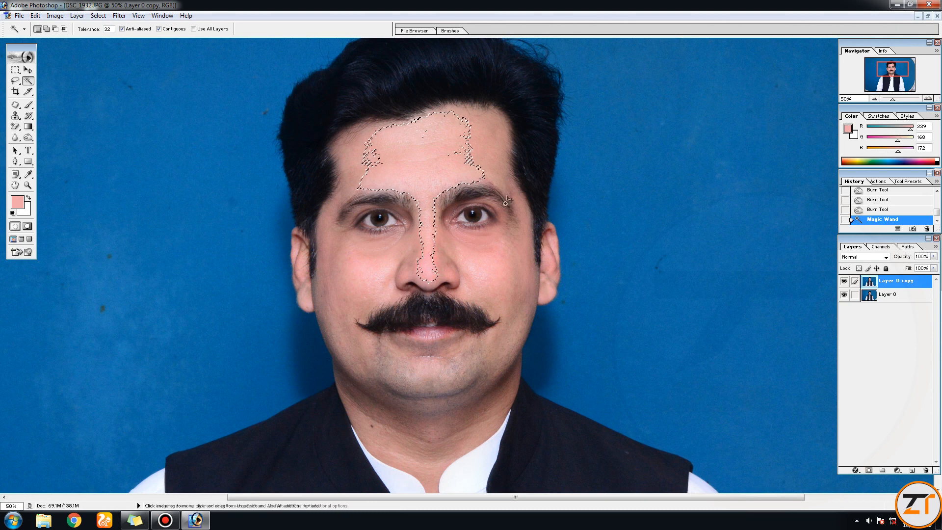
ctrl+click(460, 169)
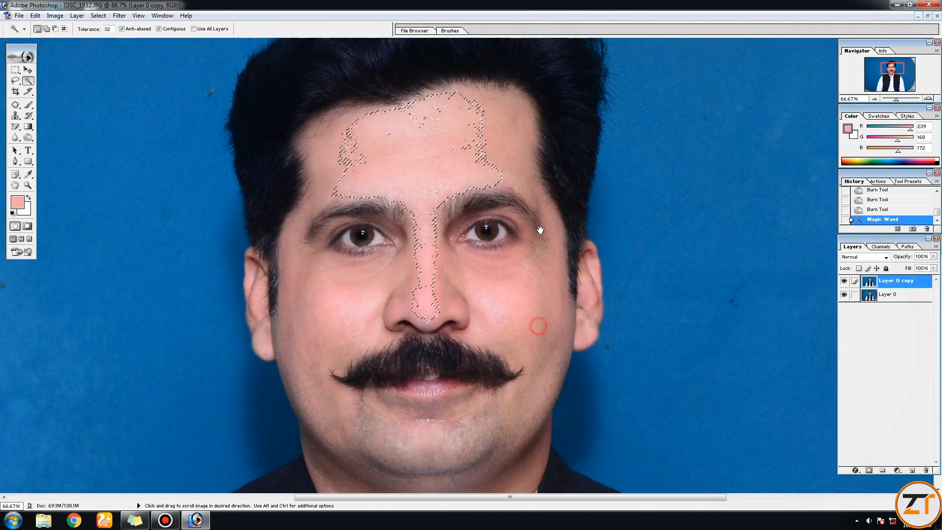
drag(896, 100, 895, 100)
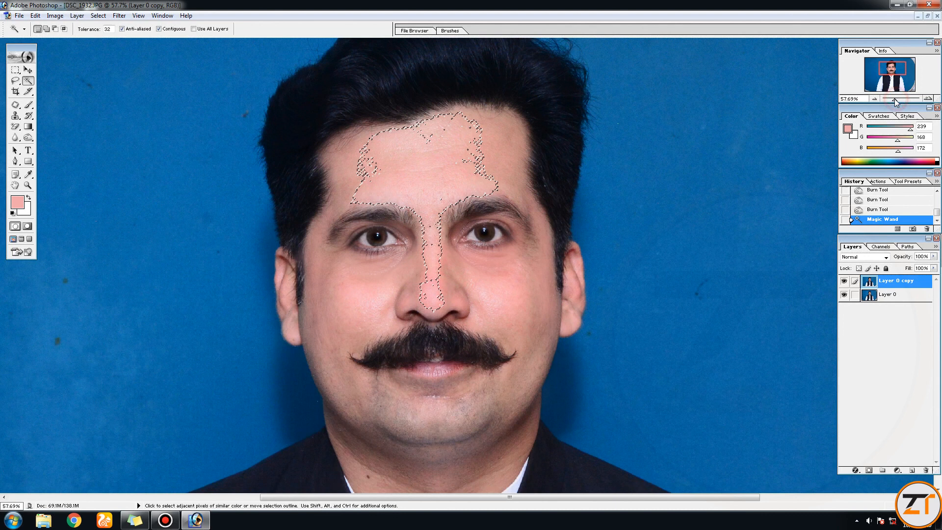
- Add the sides of the forehead, the cheeks, the chin and the ears to the Magic Wand skin selection
key(shift)
shift+click(485, 146)
shift+click(516, 131)
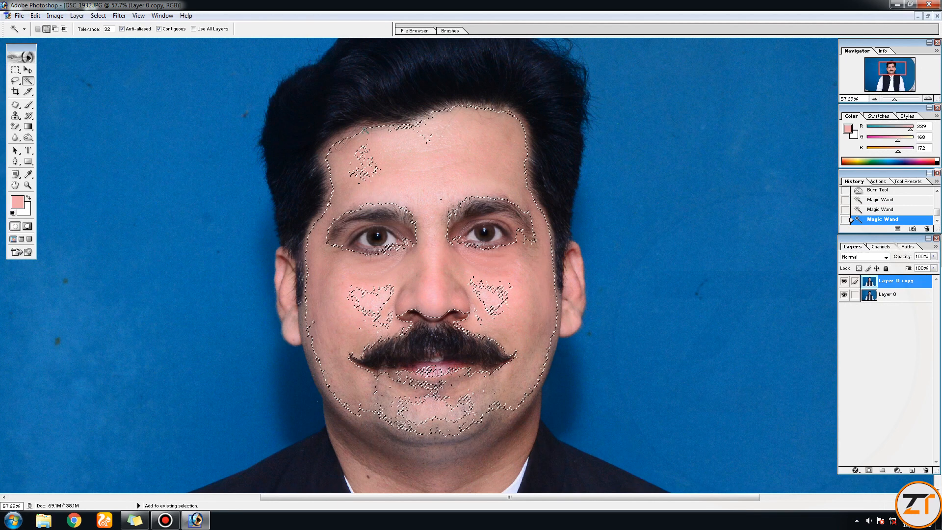
shift+click(324, 154)
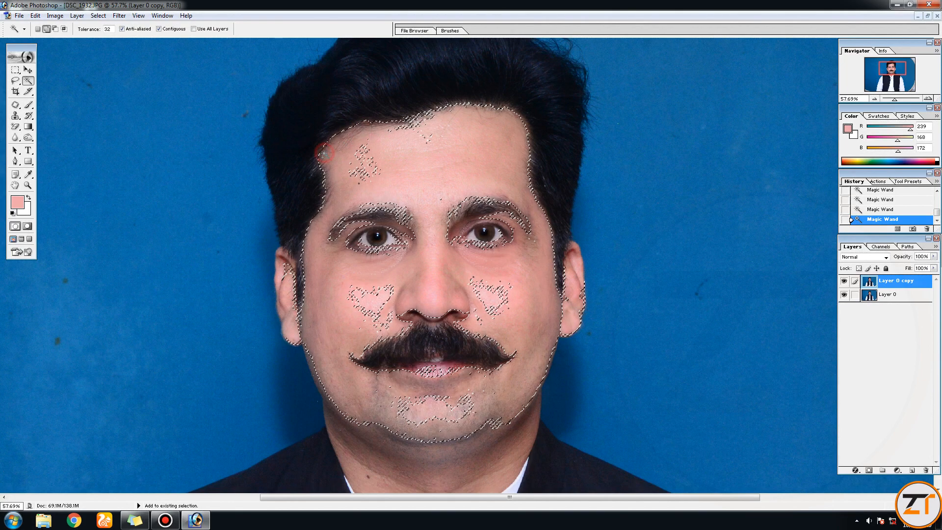
shift+click(457, 107)
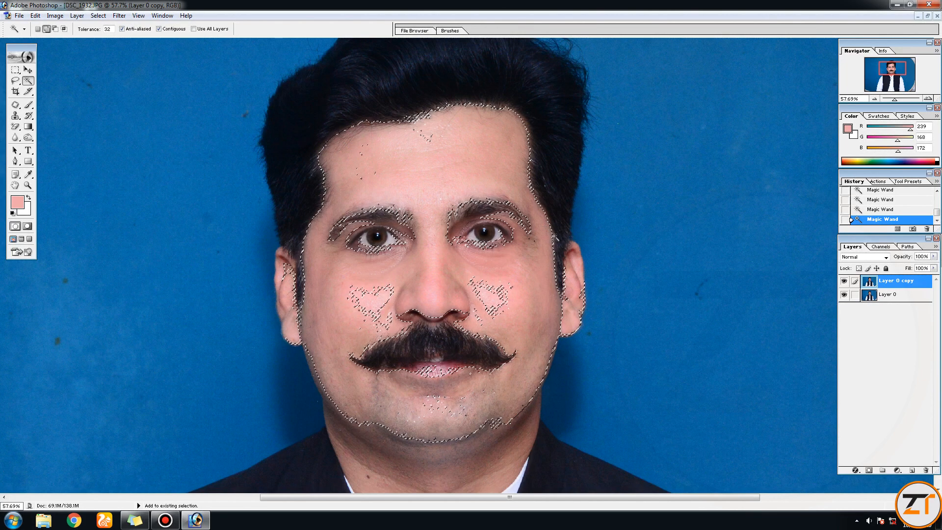
shift+click(569, 288)
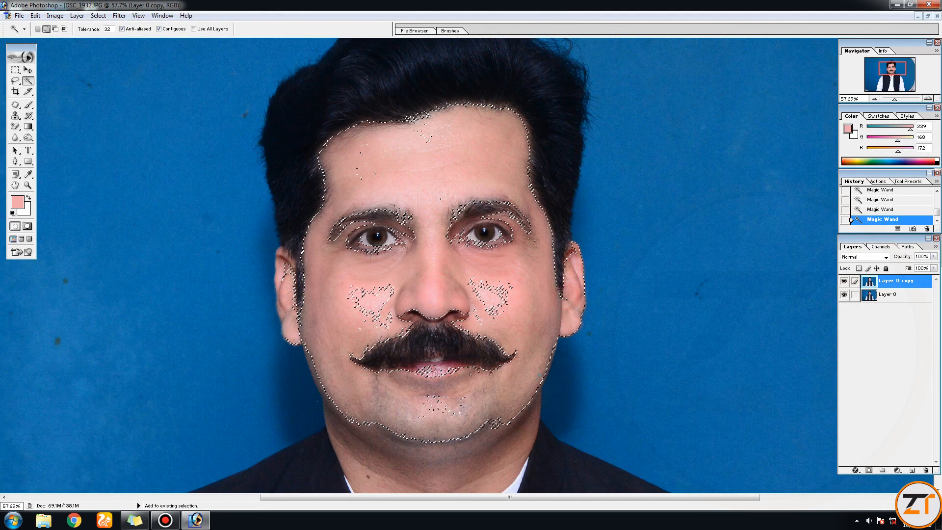
- Extend the skin selection over the neck and the shadowed area beneath the chin
drag(495, 410, 465, 254)
shift+click(385, 352)
shift+click(362, 344)
shift+click(345, 324)
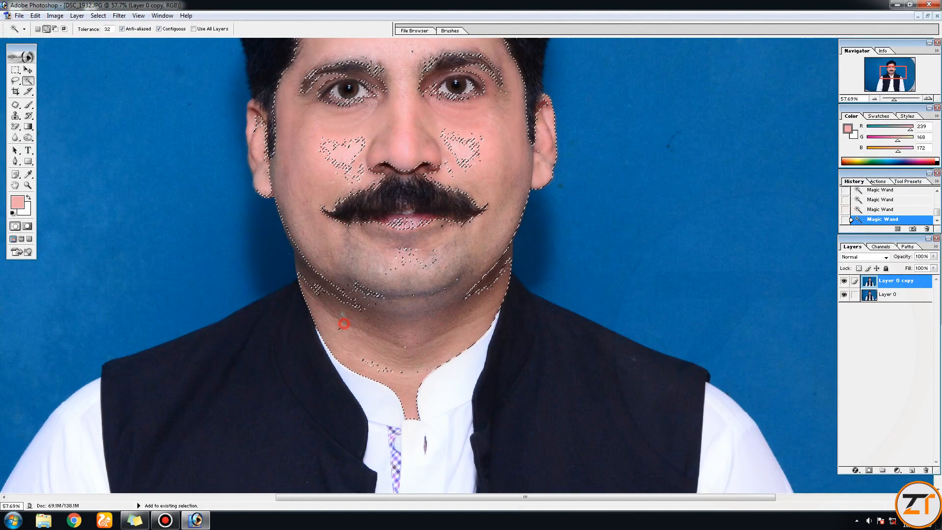
shift+click(362, 291)
shift+click(341, 328)
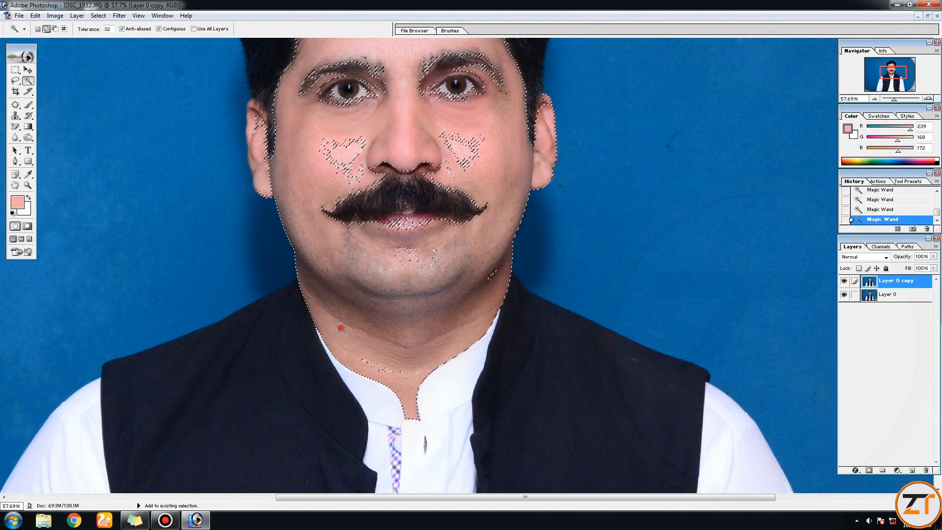
- Add the unselected patches on the lower neck, jaw and chin, below the lip, to the Magic Wand skin selection
shift+click(374, 362)
shift+click(400, 374)
shift+click(488, 279)
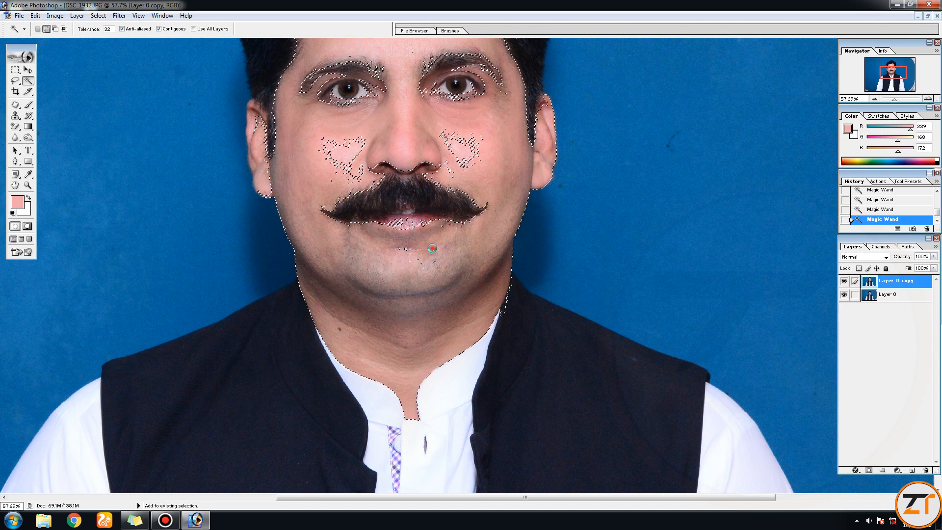
shift+click(425, 250)
shift+click(400, 246)
shift+click(405, 248)
shift+click(427, 256)
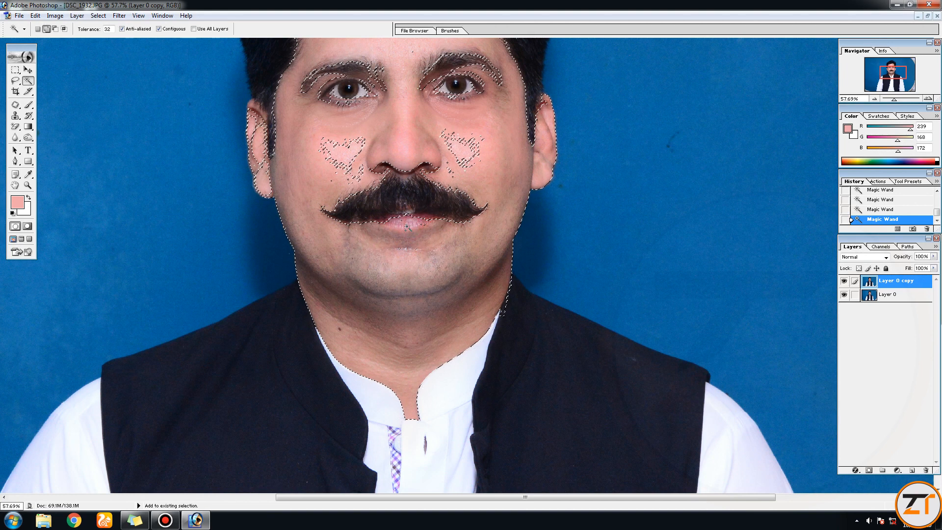
- Add the remaining patches on both cheeks and the small spot on the forehead to the skin selection
scroll(396, 249, up, 3)
shift+click(454, 240)
shift+click(446, 225)
shift+click(441, 222)
shift+click(354, 239)
shift+click(351, 247)
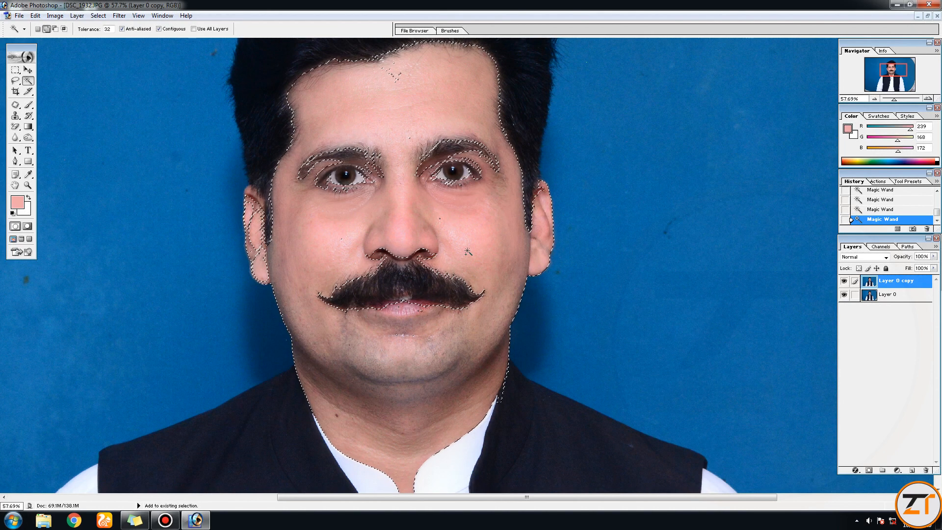
shift+click(396, 79)
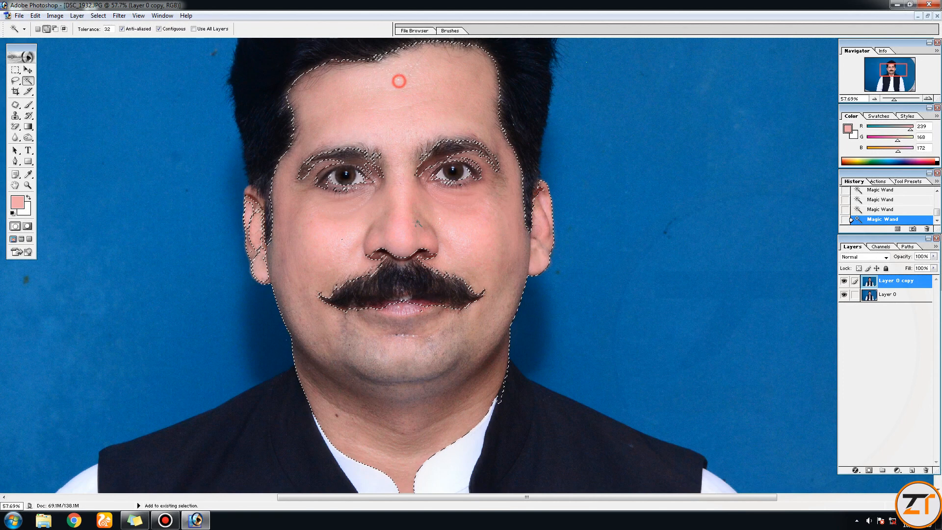
mouse_move(494, 327)
mouse_down()
mouse_move(489, 284)
mouse_move(493, 332)
mouse_up()
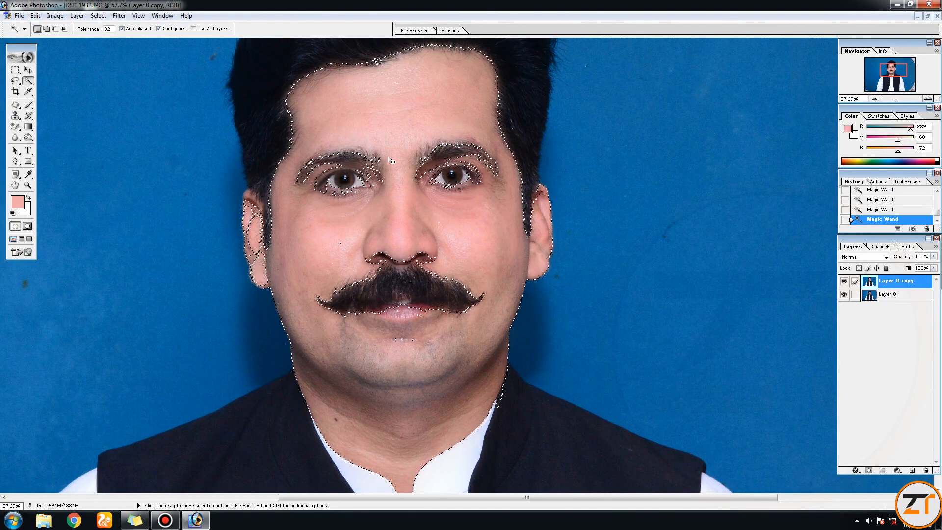
- Try Kodak's DIGITAL GEM Airbrush Professional v1.0.0 on the selected skin with blending 100, fine 100, medium 75 and coarse 35, and undo it
click(119, 15)
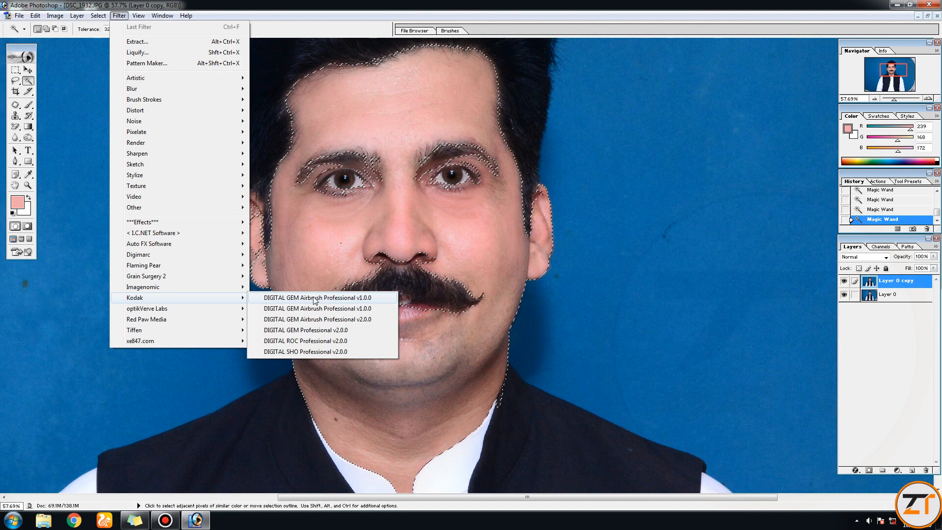
click(315, 298)
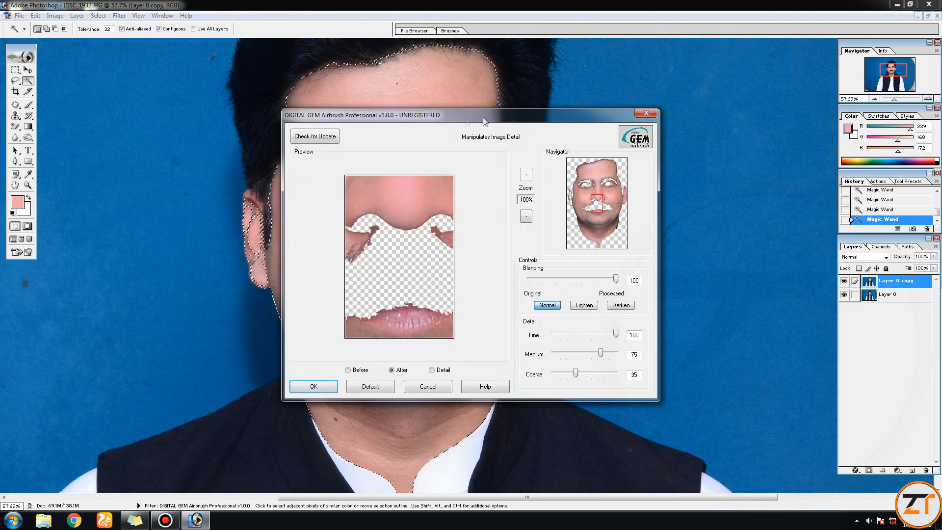
drag(716, 109, 689, 72)
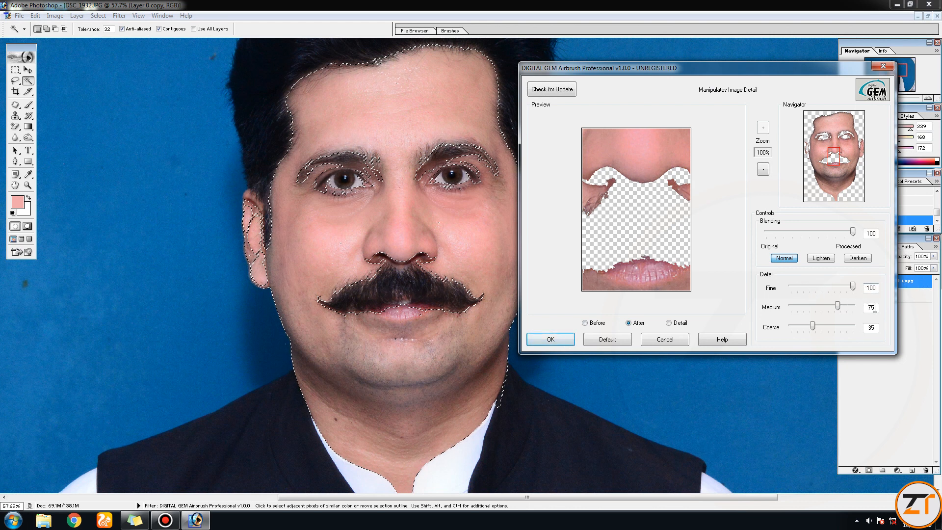
click(552, 340)
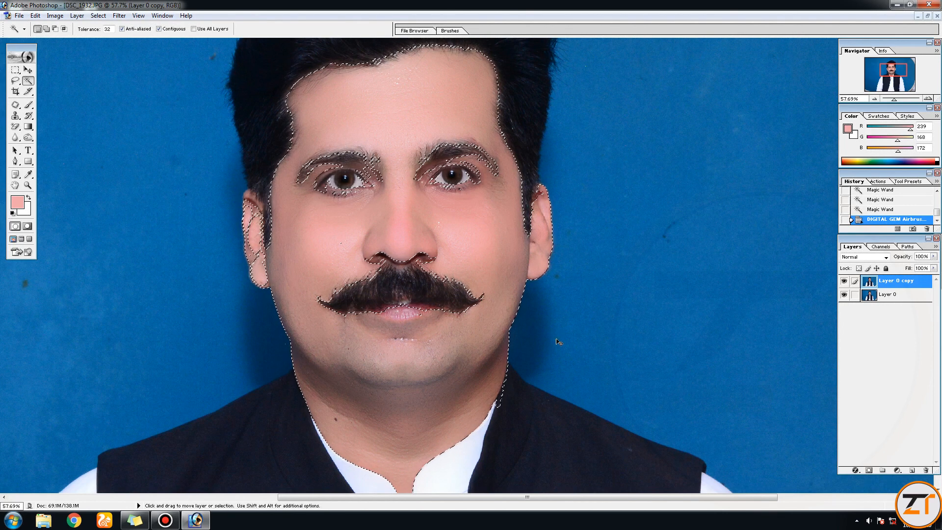
key(ctrl+alt+z)
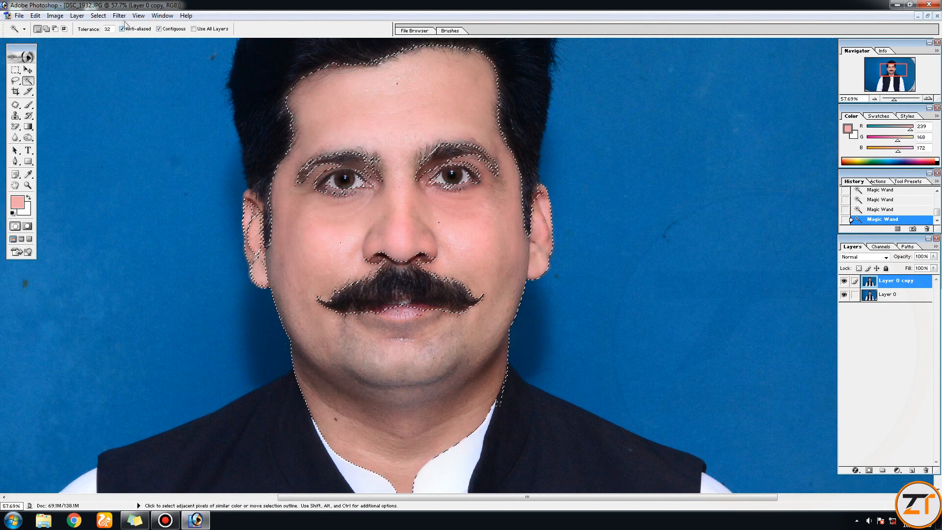
- Try Grain Surgery's Remove Grain 2 on the selected skin with 100% noise reduction and 3 Multichannel degraining passes, and undo it
click(119, 16)
mouse_move(161, 276)
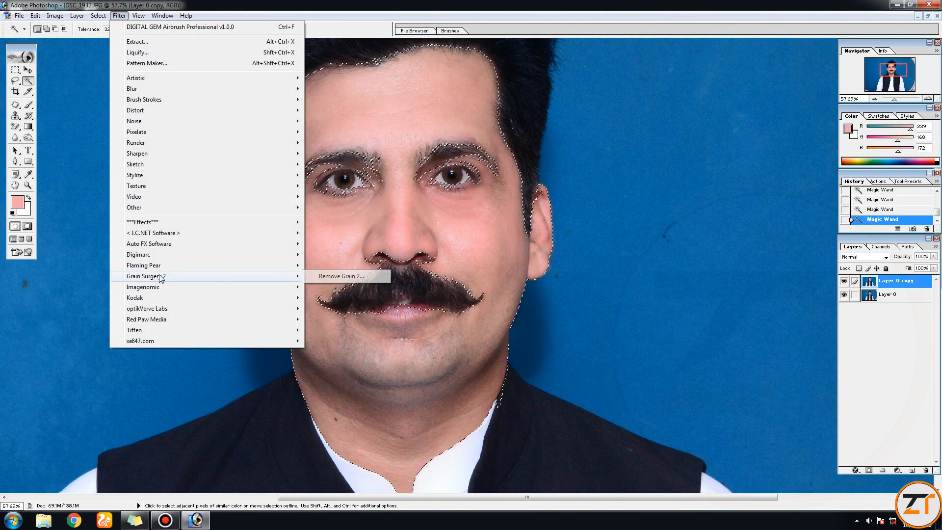
click(345, 278)
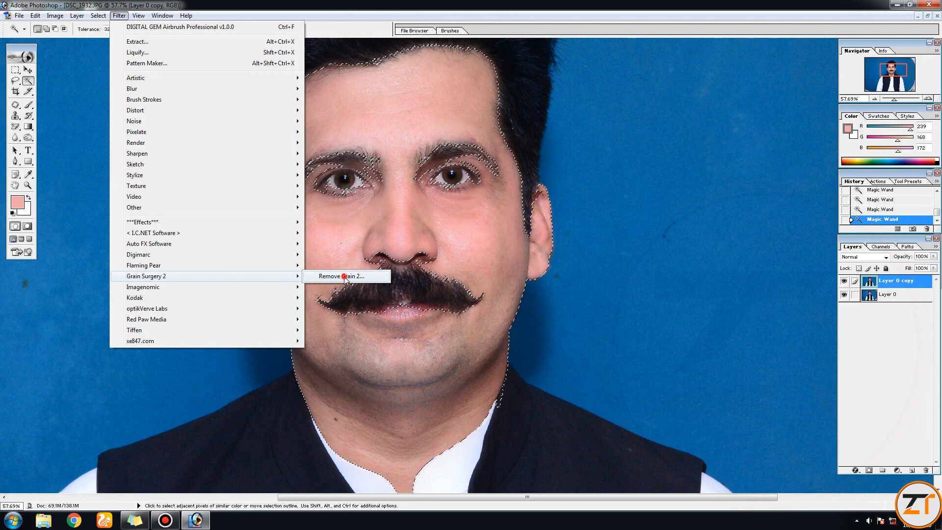
drag(431, 129, 679, 80)
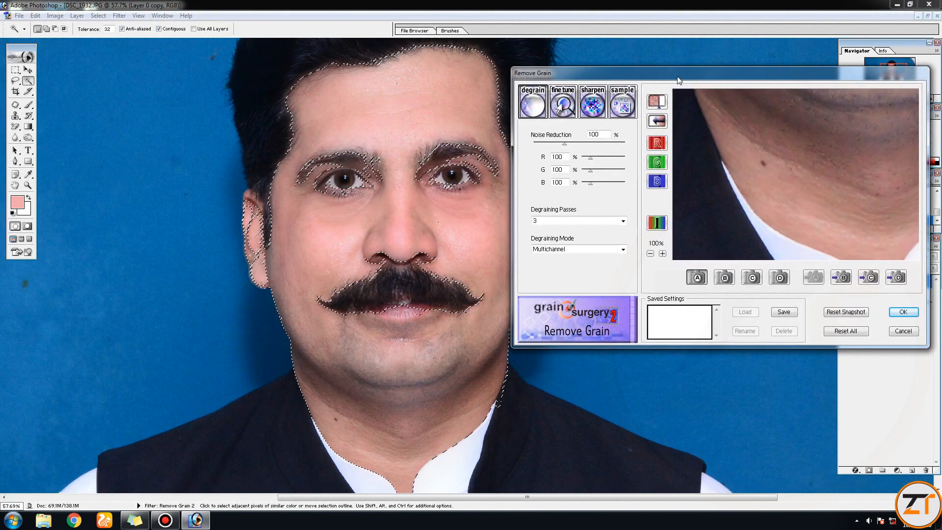
mouse_move(801, 142)
mouse_down()
mouse_move(785, 157)
mouse_move(818, 213)
mouse_move(811, 238)
mouse_up()
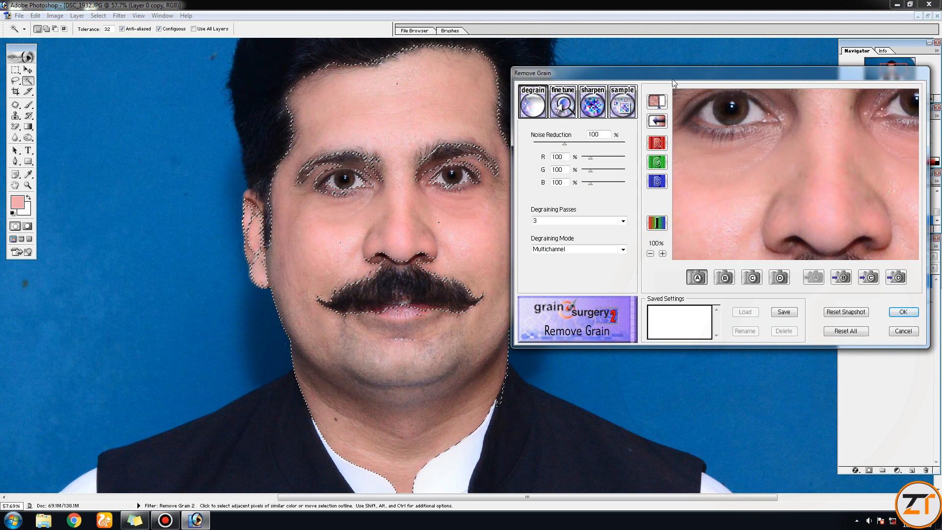
drag(672, 77, 686, 72)
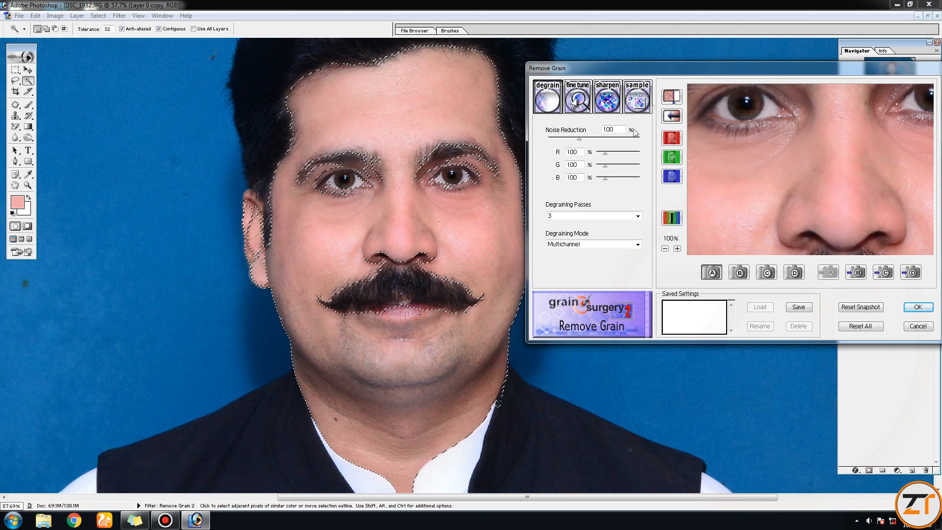
click(918, 308)
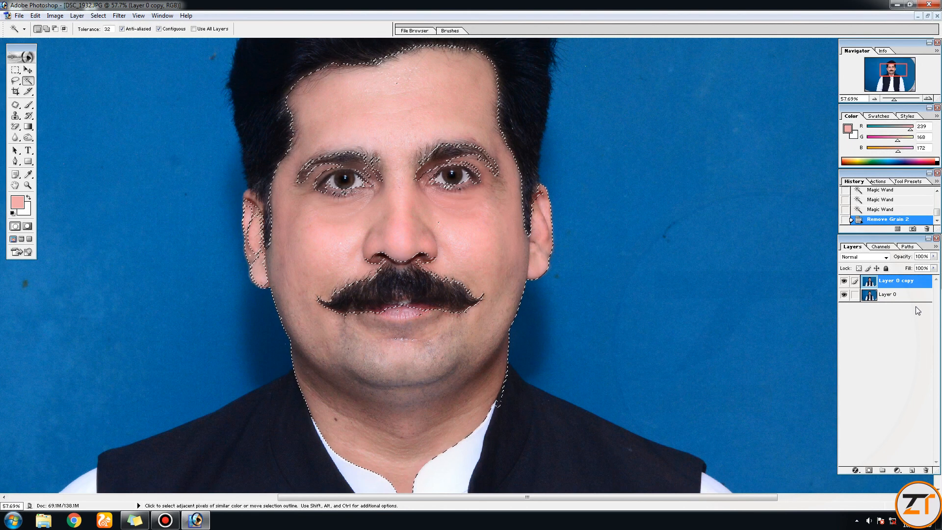
key(ctrl+z)
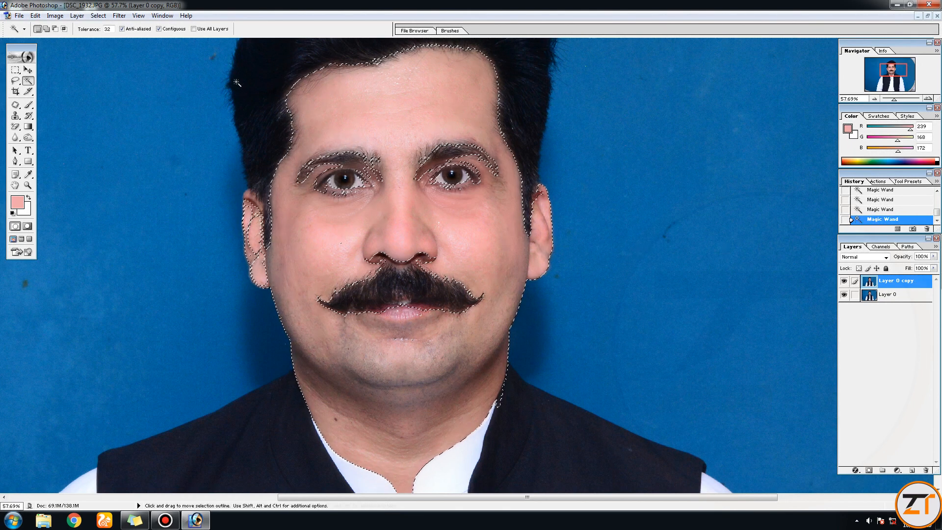
- Smooth the selected skin with the Imagenomic Portraiture filter using its Default preset, and deselect the skin
click(119, 15)
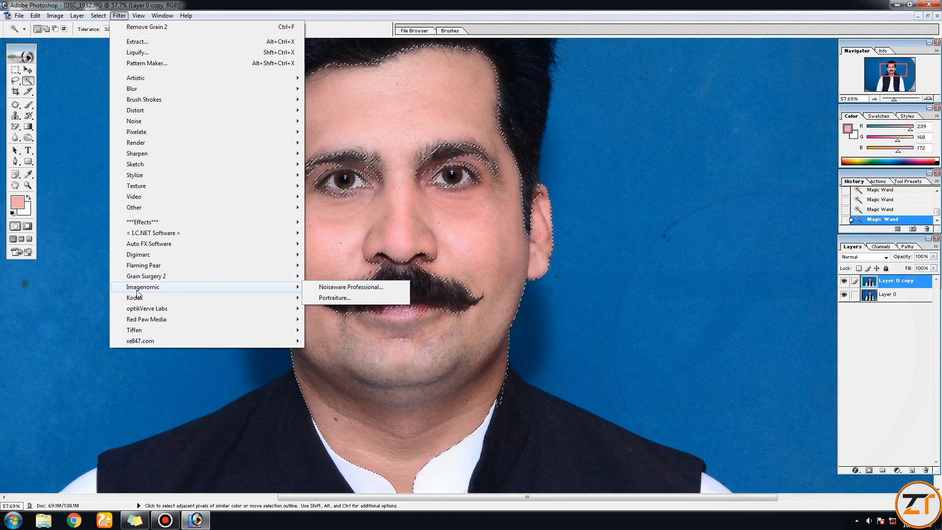
click(331, 298)
drag(475, 74, 698, 45)
drag(595, 43, 497, 48)
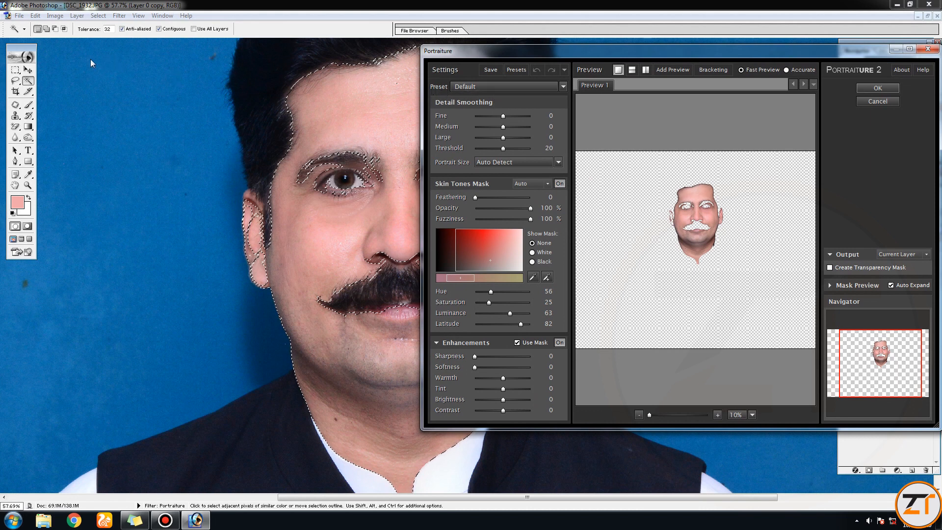
key(ctrl+alt+d)
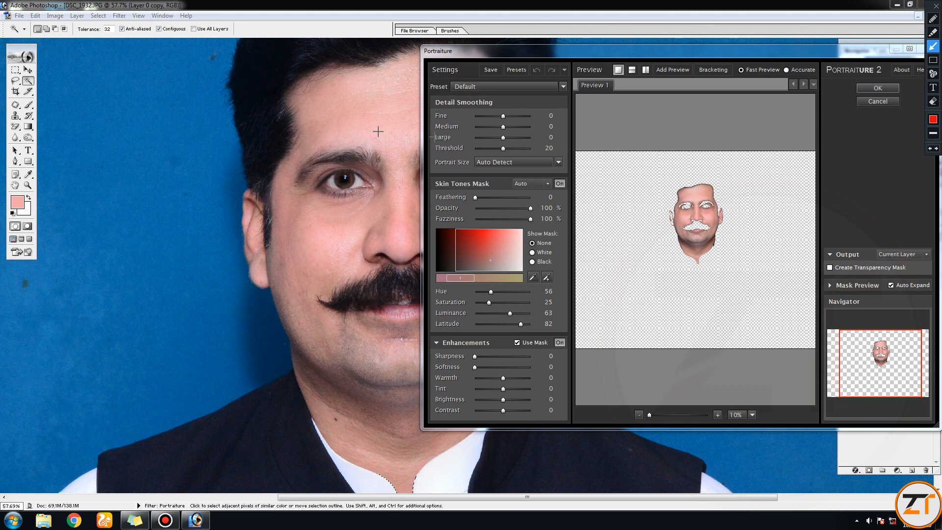
mouse_move(196, 116)
mouse_down()
mouse_move(435, 114)
mouse_move(454, 89)
mouse_up()
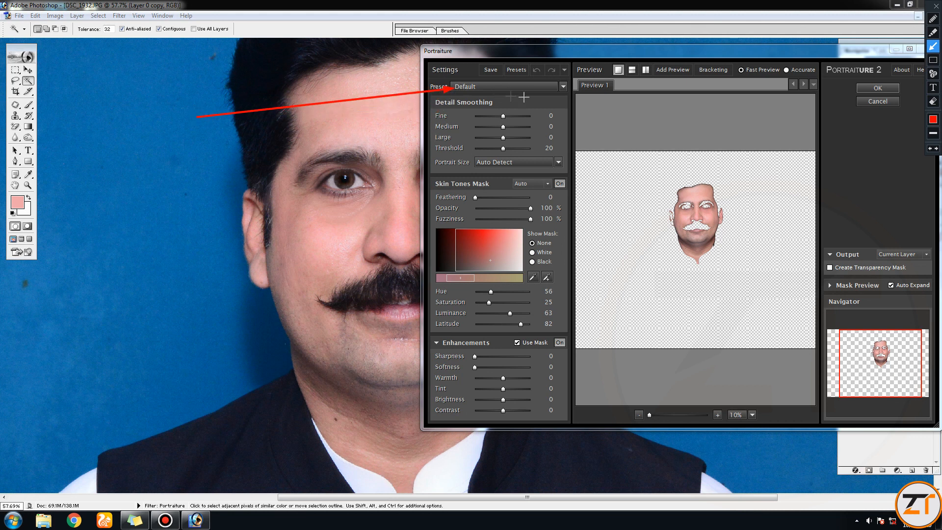
key(ctrl+alt+d)
click(562, 87)
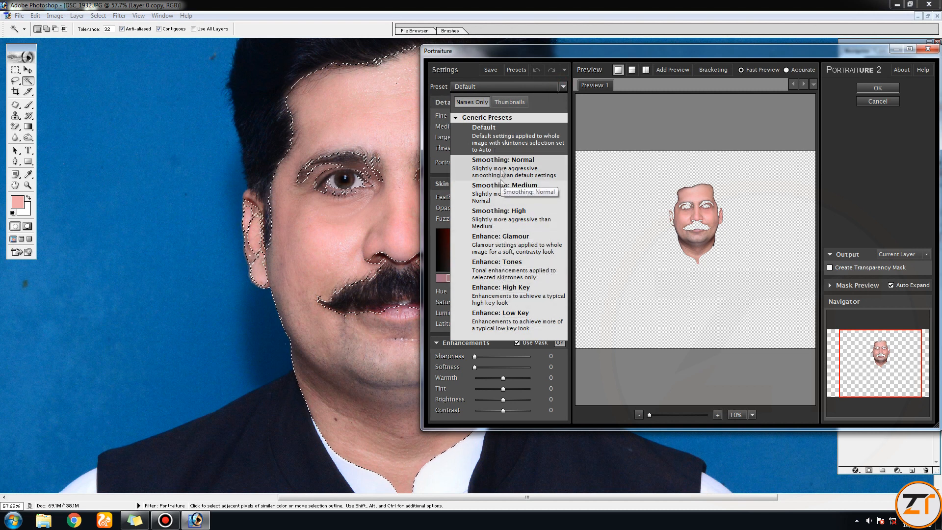
click(491, 136)
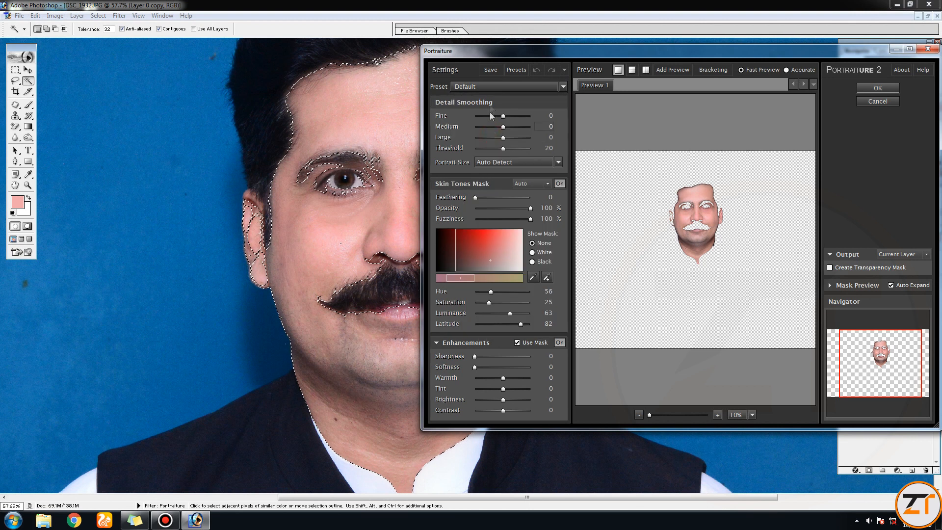
drag(858, 51, 839, 54)
click(869, 92)
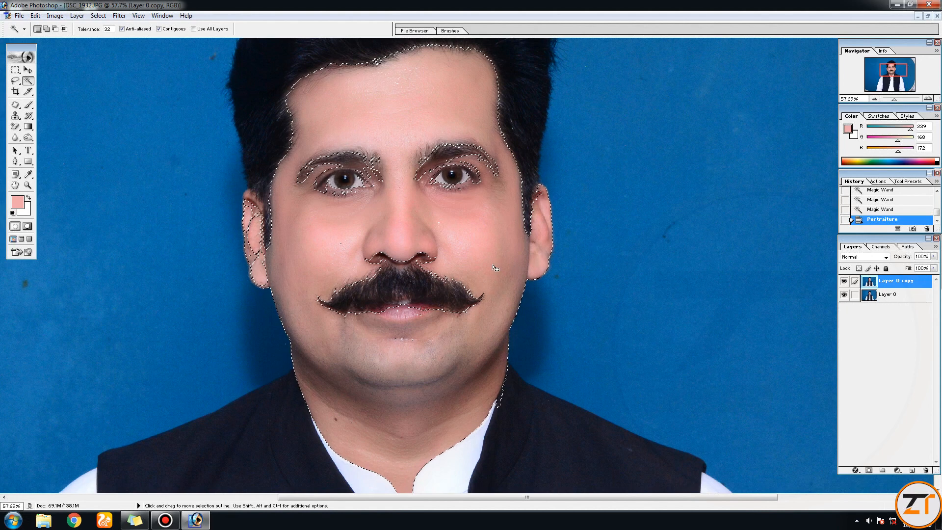
key(ctrl+d)
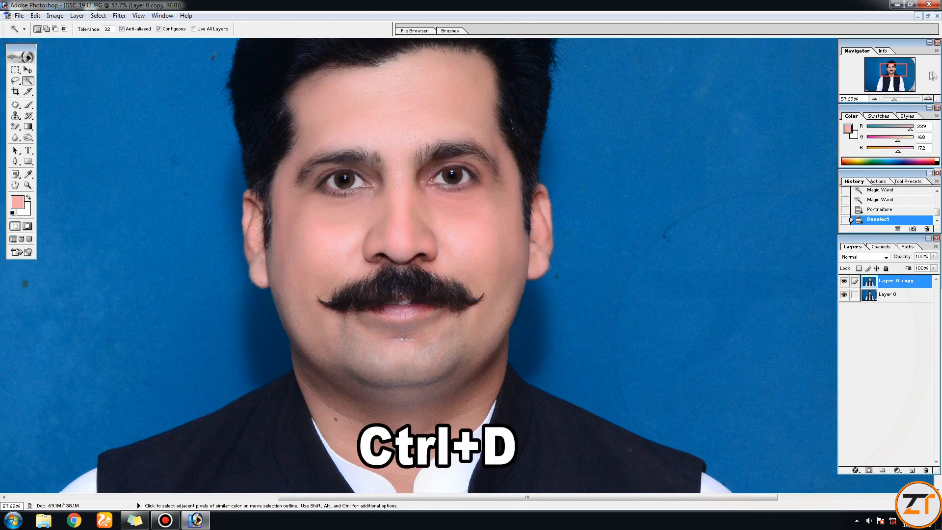
- Show the portrait at about 35% in a floating document window with the face centred, and place it beside free workspace
drag(895, 101, 891, 102)
click(928, 15)
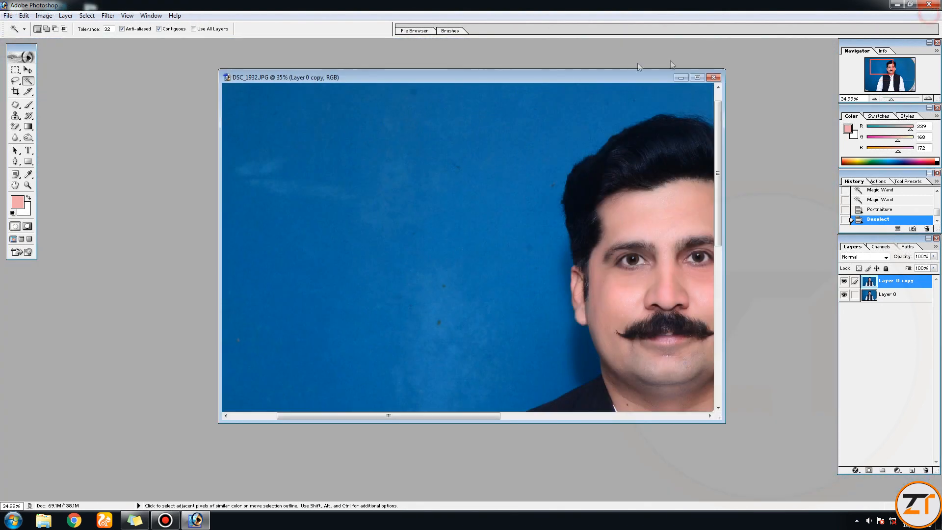
drag(454, 416, 566, 419)
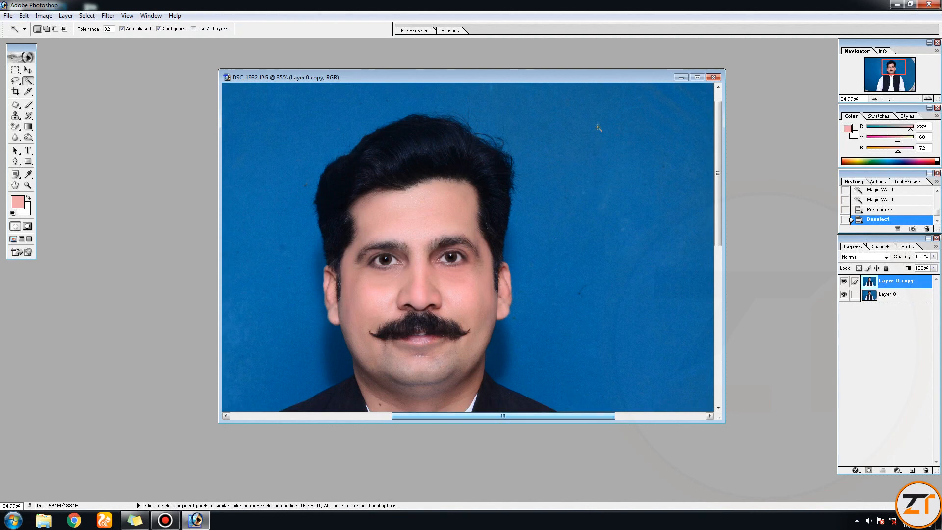
drag(304, 79, 136, 55)
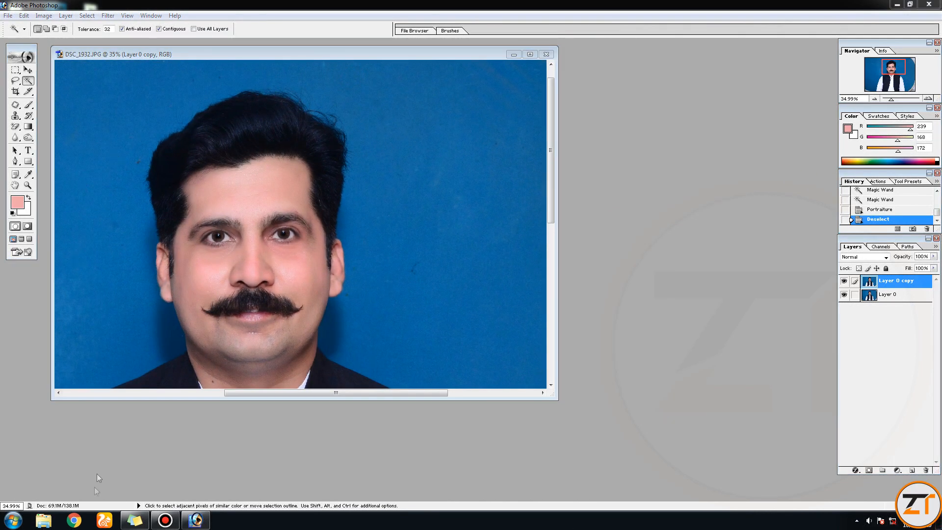
- Switch to Windows Explorer and copy the original photo DSC_1932 from its folder on drive E to the desktop
click(45, 521)
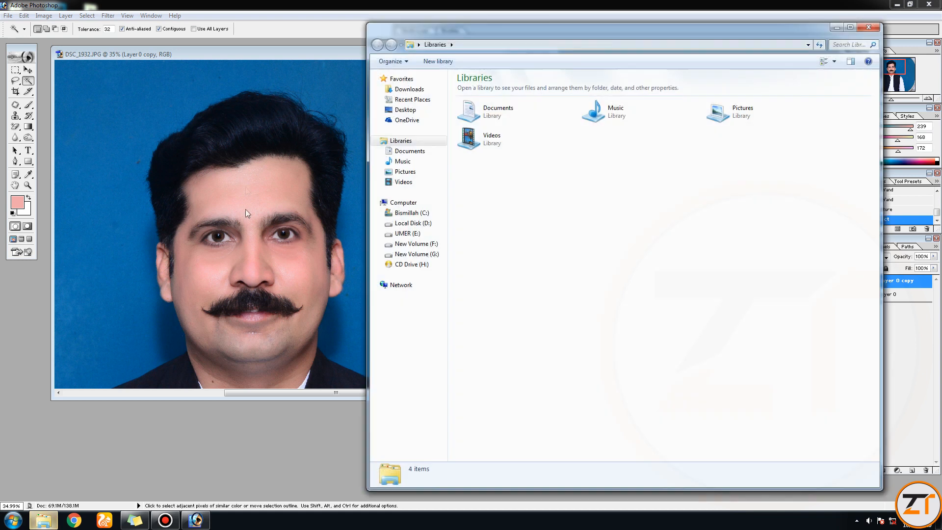
click(408, 233)
double_click(476, 90)
click(800, 95)
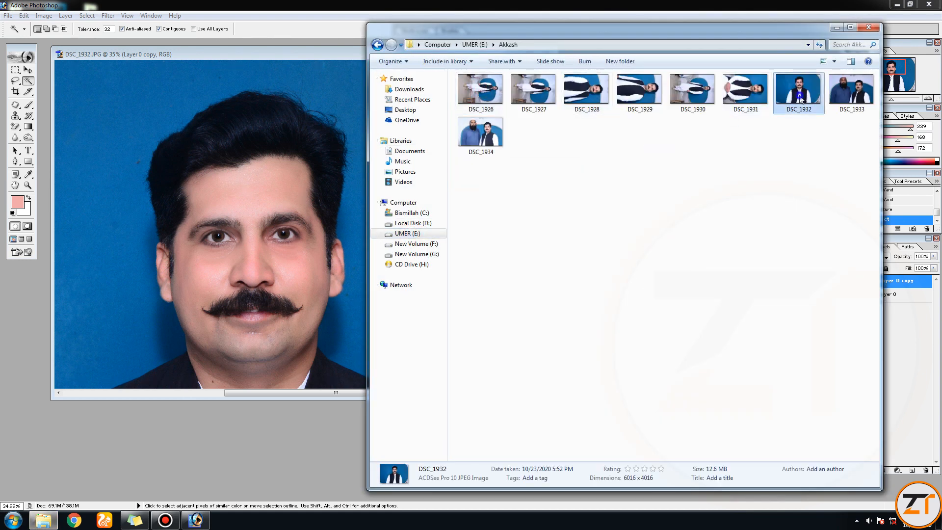
right_click(800, 95)
click(833, 448)
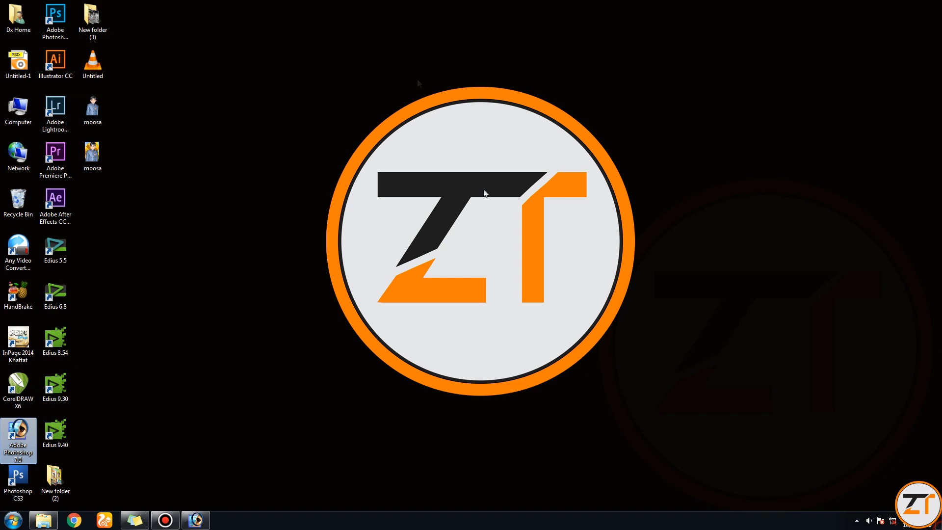
right_click(374, 4)
click(416, 61)
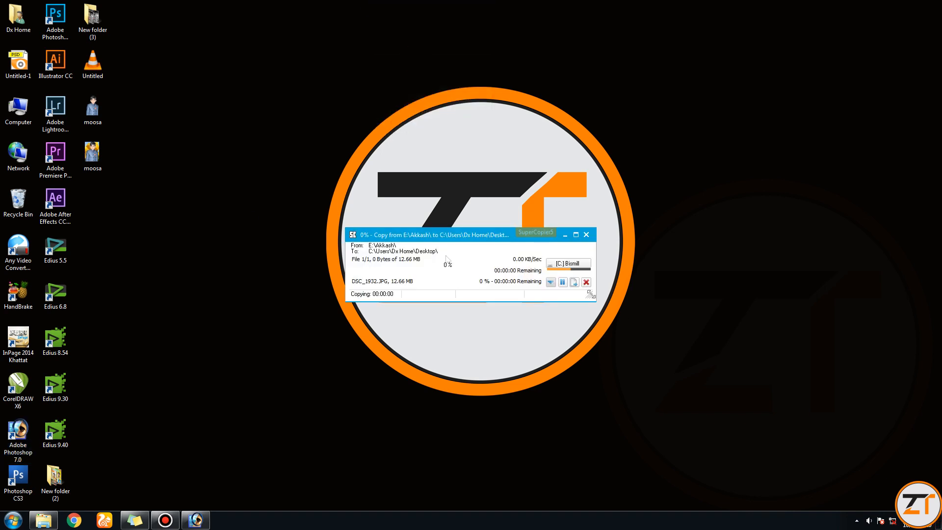
- Rename the desktop copy of DSC_1932 with a short name
right_click(103, 218)
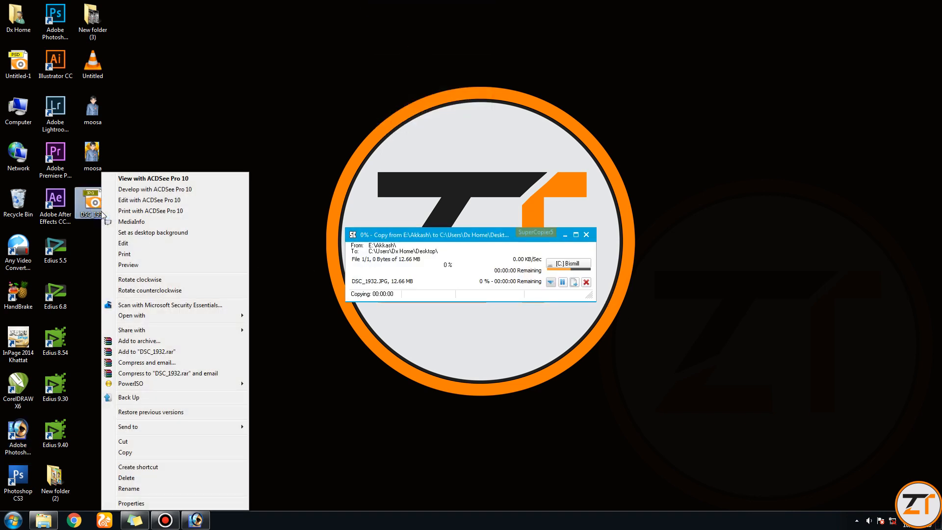
click(129, 489)
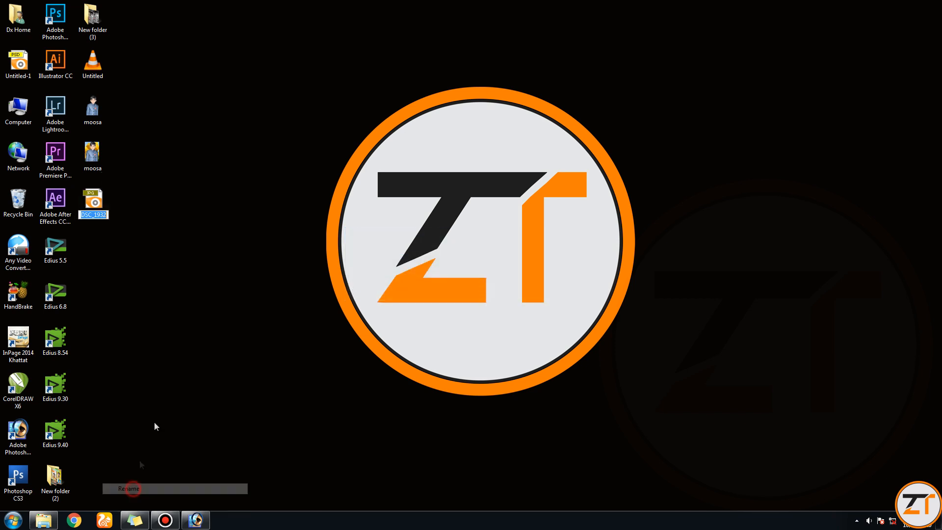
click(177, 210)
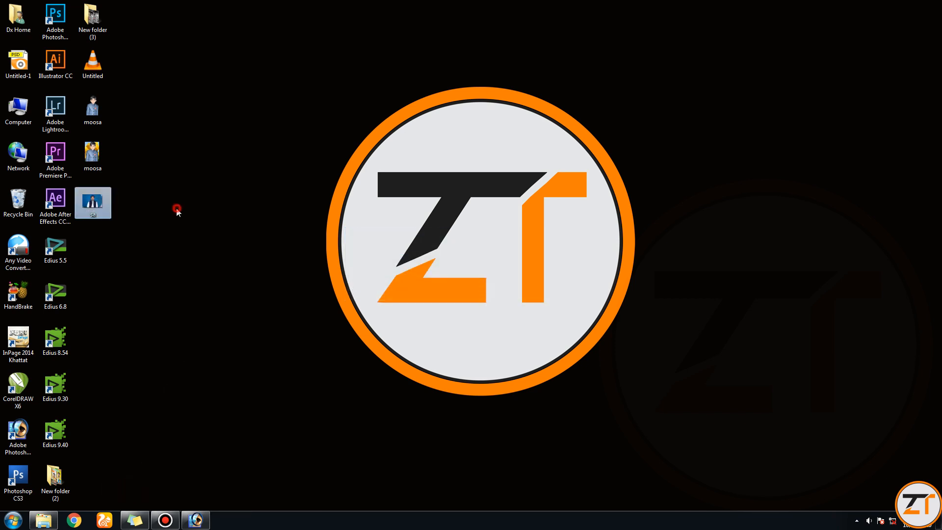
- Open the desktop photo sa in Photoshop, move its window beside the retouched portrait, and show the face at about 64%
double_click(92, 206)
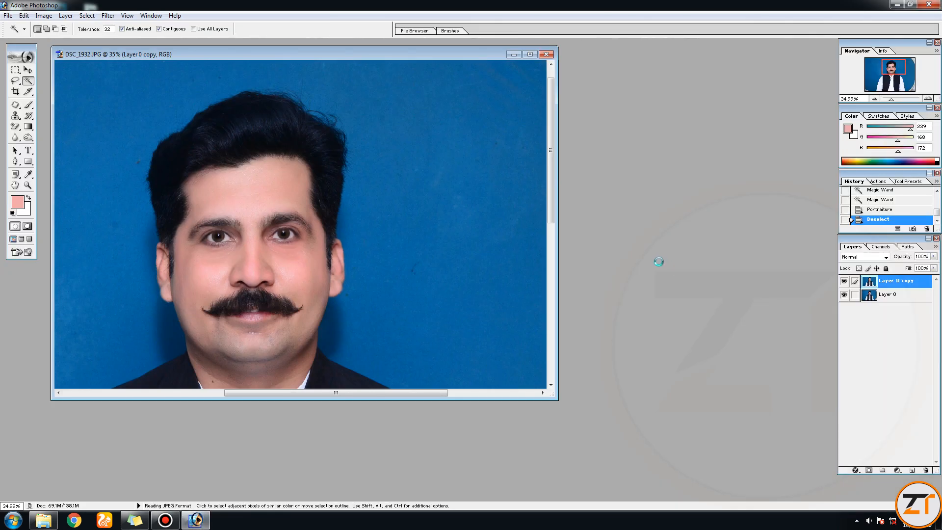
drag(293, 54, 555, 66)
drag(884, 100, 899, 103)
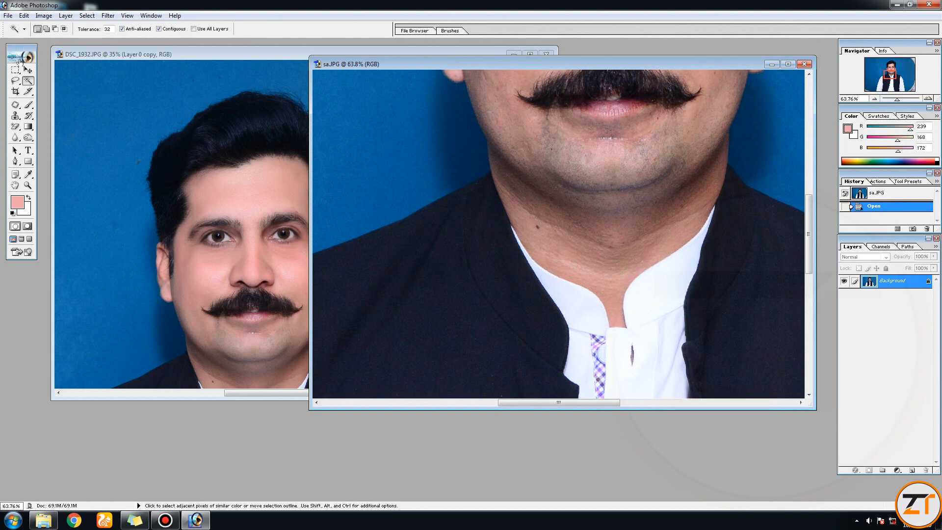
click(28, 71)
drag(570, 250, 568, 176)
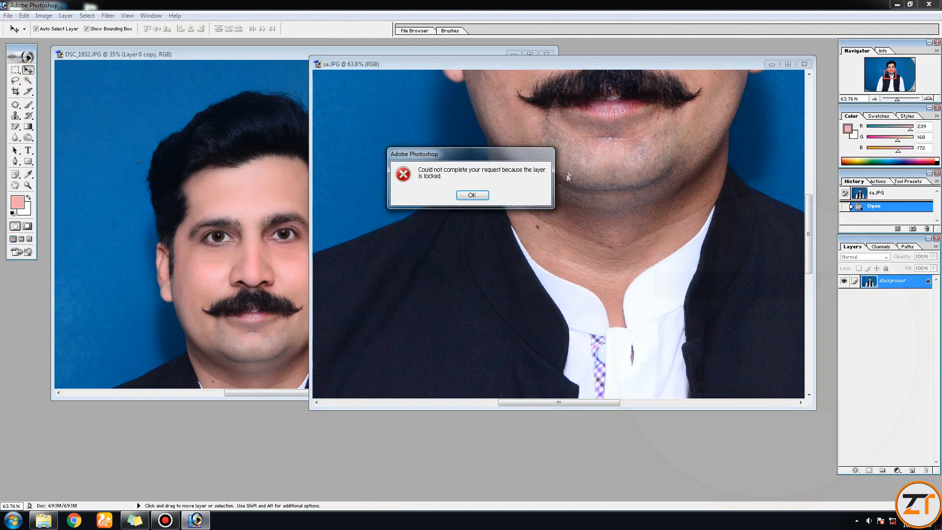
click(473, 195)
key(alt)
drag(893, 84, 892, 70)
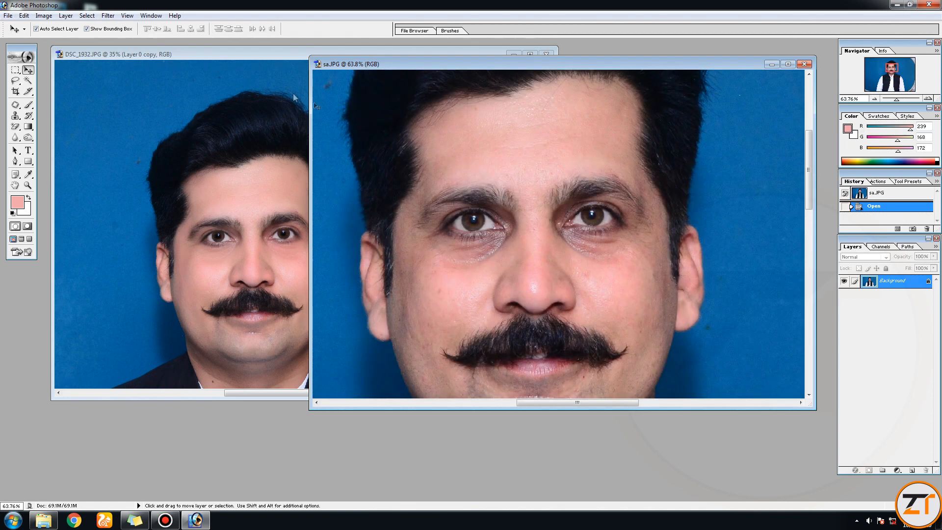
- Arrange the retouched DSC_1932 window and the original sa.JPG window side by side
drag(284, 53, 189, 59)
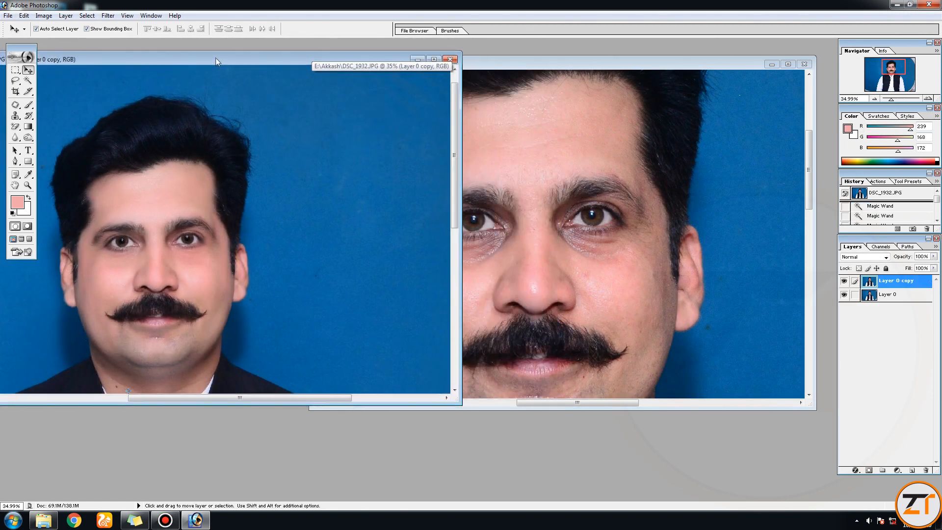
click(540, 63)
drag(448, 67, 598, 62)
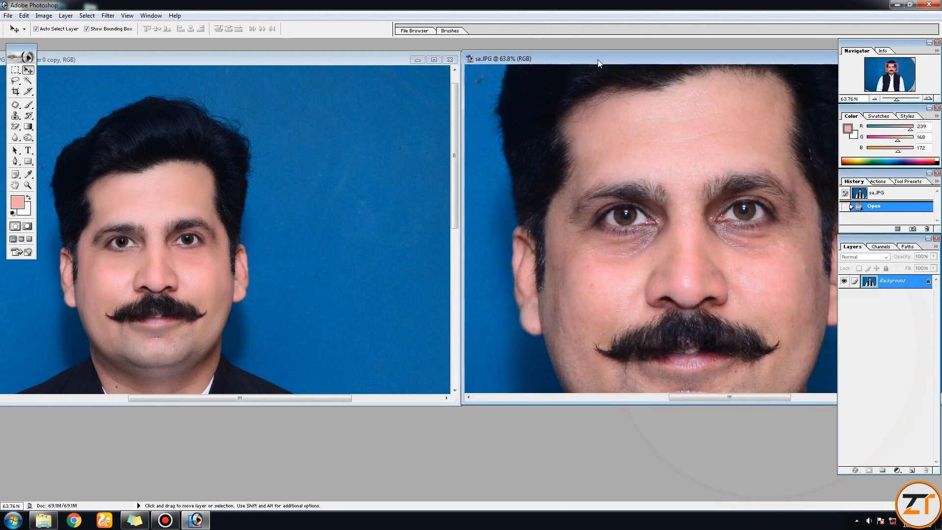
drag(328, 60, 338, 58)
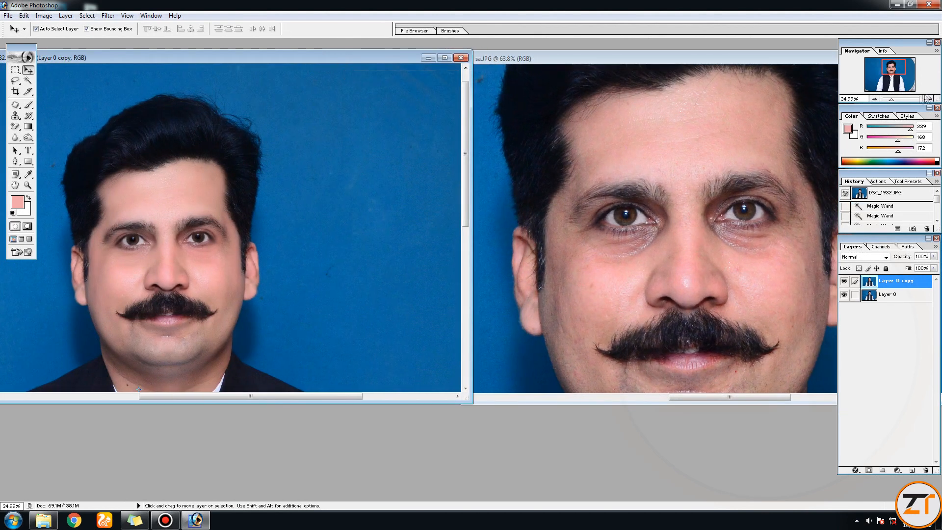
- Compare the two faces up close, with the retouched one at about 74%, and at about 30% and 33%
drag(892, 100, 897, 99)
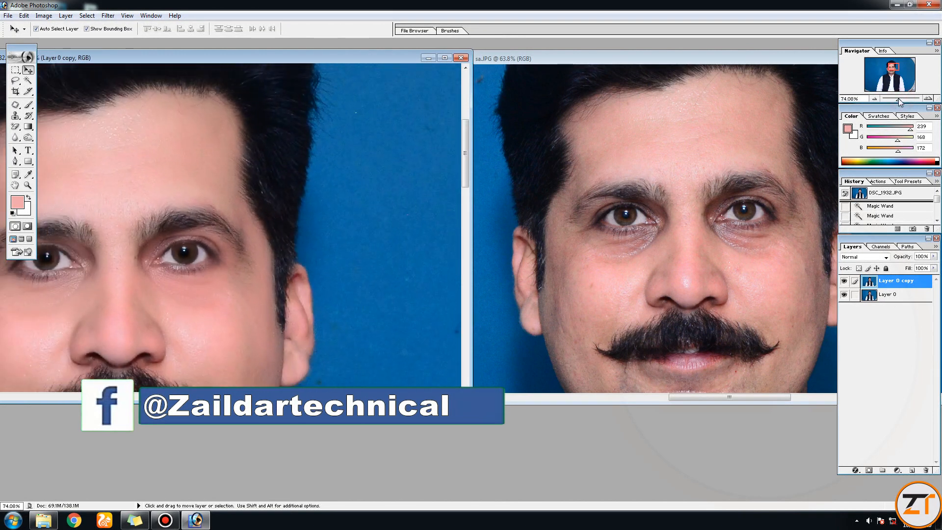
drag(157, 140, 269, 131)
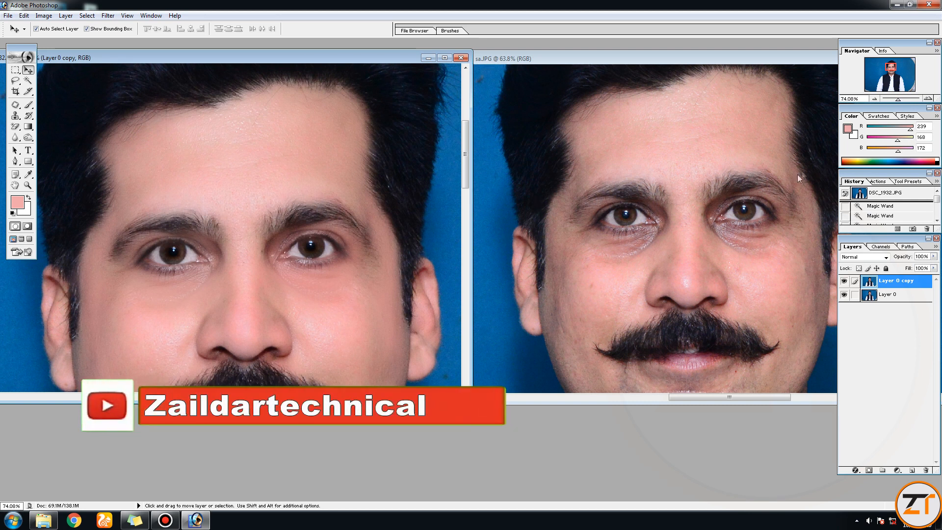
drag(898, 99, 892, 100)
click(670, 187)
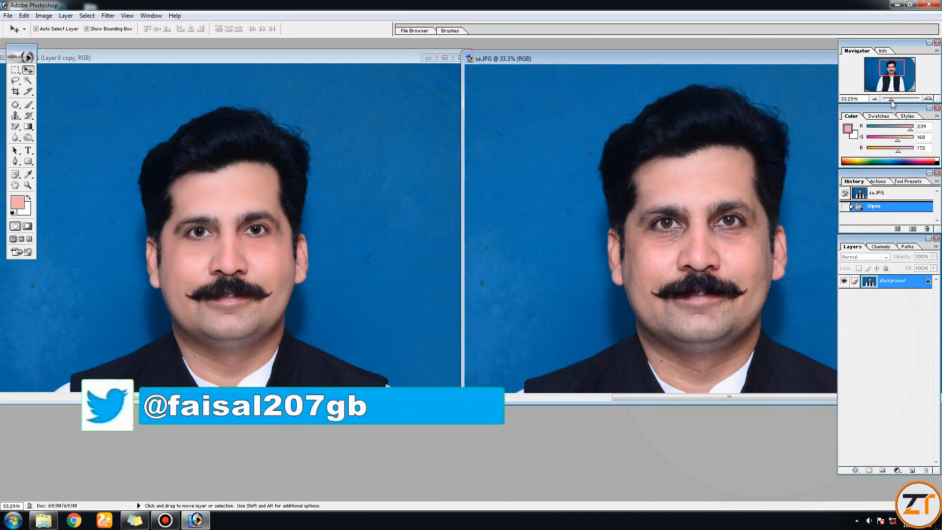
- Close the original sa.JPG, then minimize the DSC_1932 document and the Photoshop window to show the desktop
drag(701, 61, 622, 63)
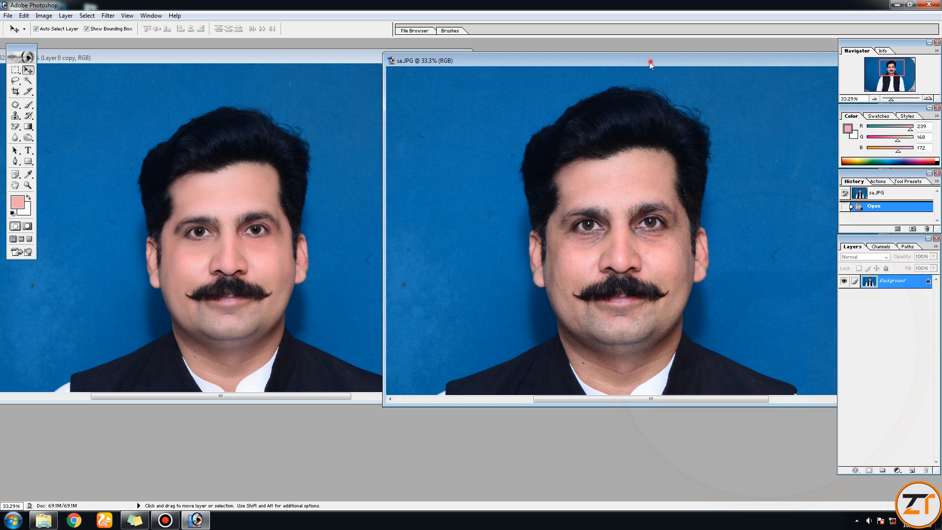
drag(650, 60, 561, 74)
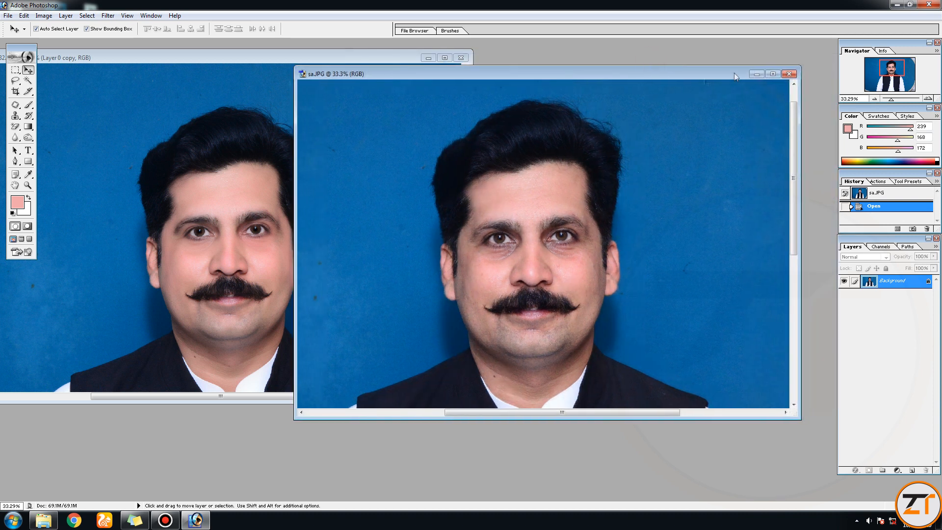
click(787, 75)
click(428, 57)
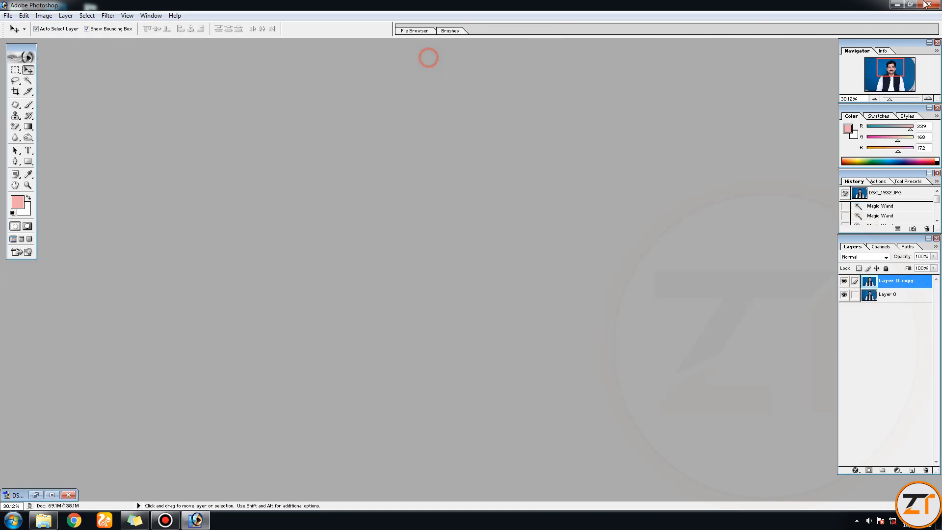
click(896, 4)
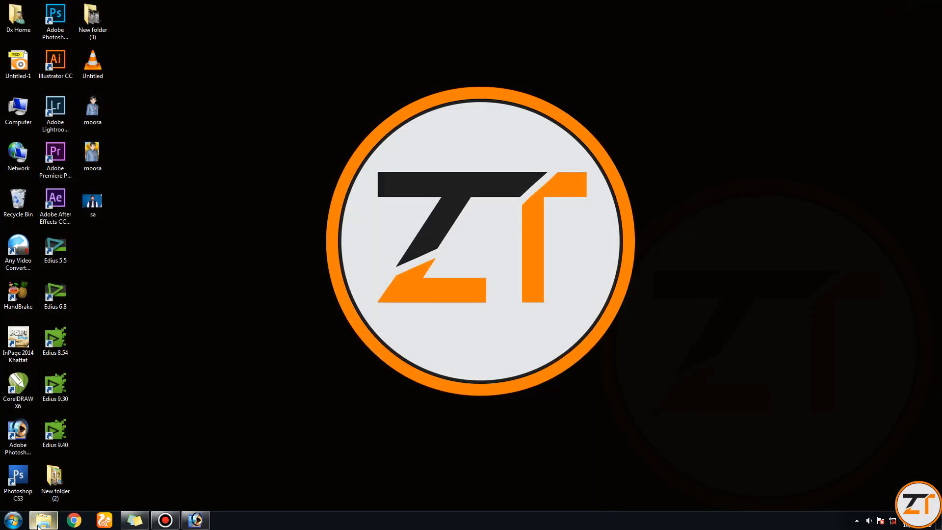
- Switch to Windows Explorer, maximize its window, and open the Program Files (x86) folder on drive C
mouse_move(39, 526)
click(51, 523)
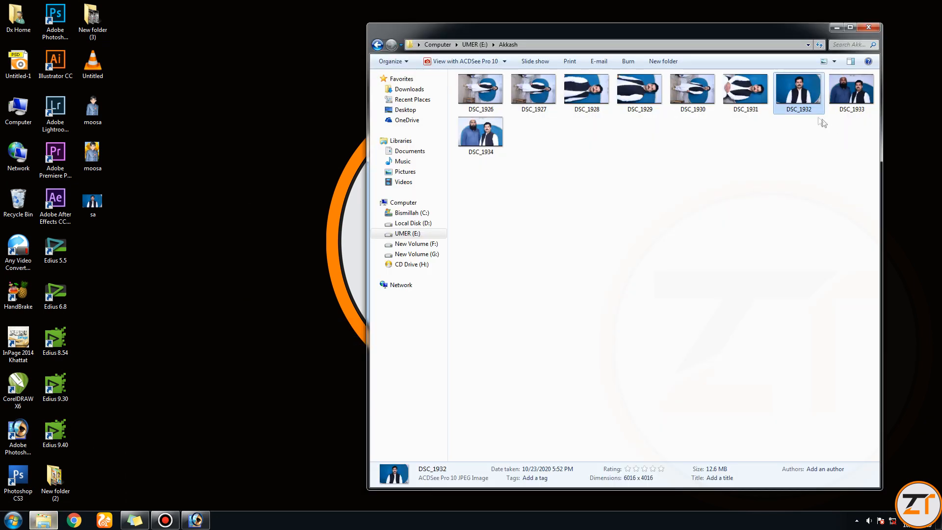
click(853, 30)
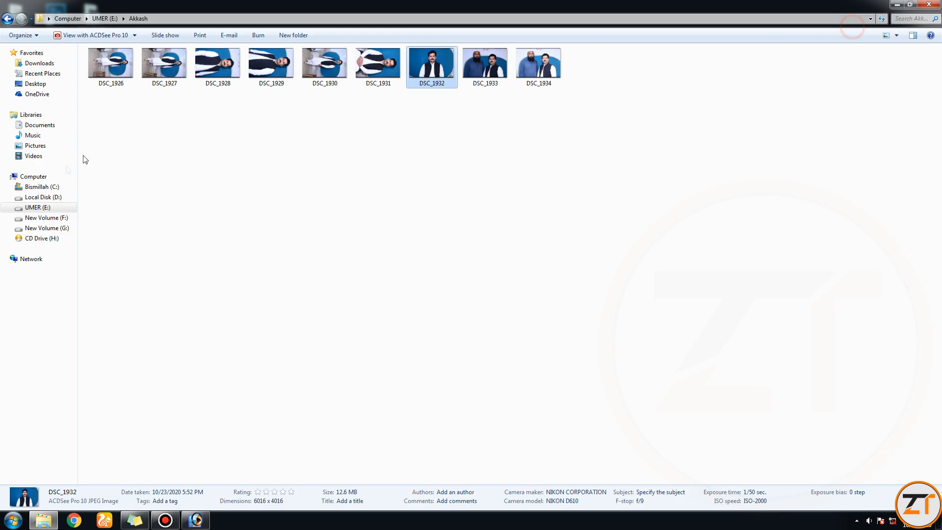
click(39, 178)
double_click(147, 71)
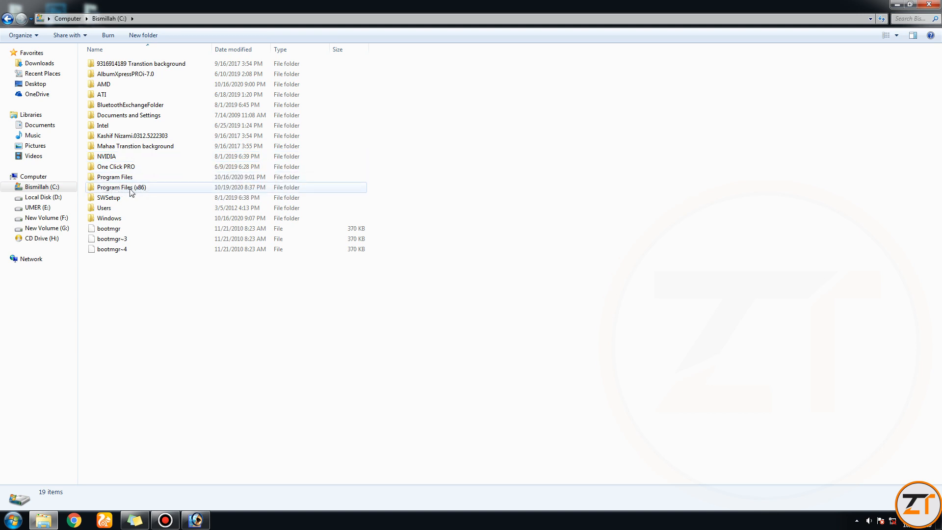
double_click(119, 191)
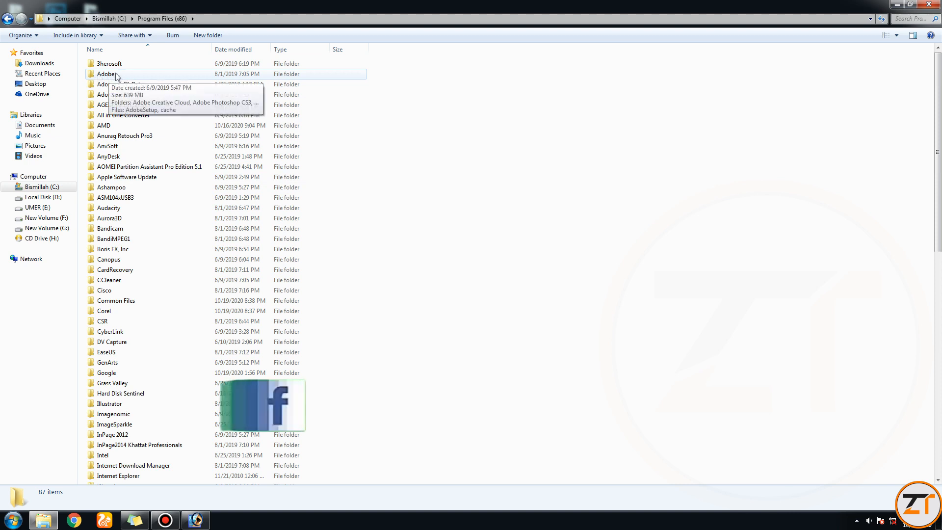
click(9, 19)
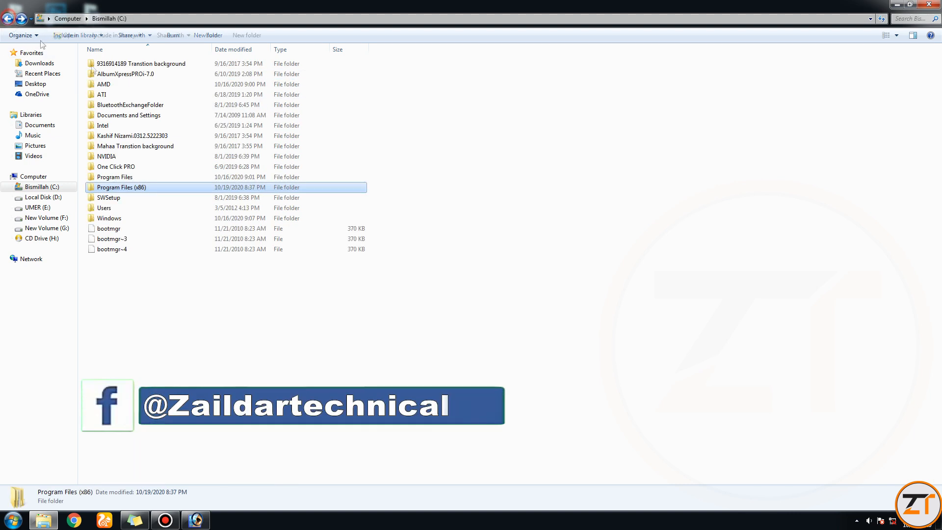
double_click(109, 190)
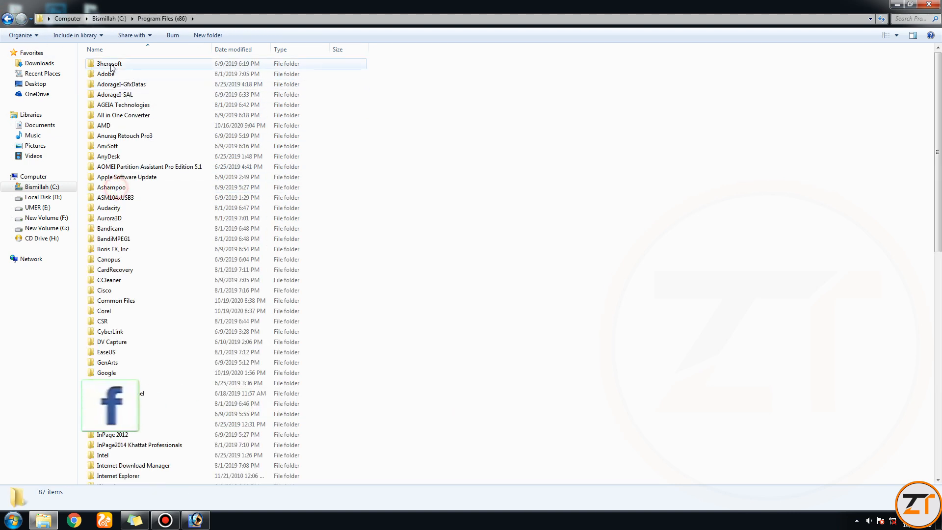
- Show the Photoshop plug-in location by opening Adobe, Photoshop 7.0, Plug-Ins, and Filters in succession
double_click(106, 74)
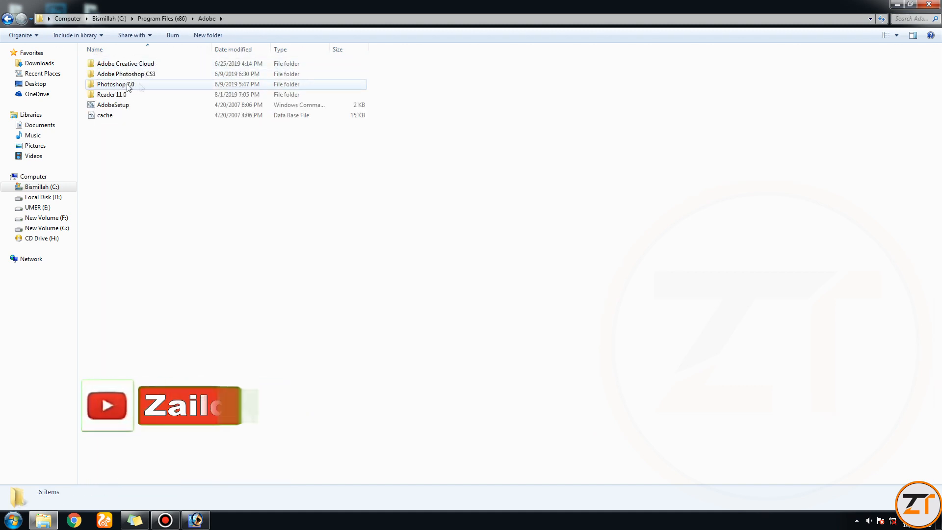
double_click(126, 86)
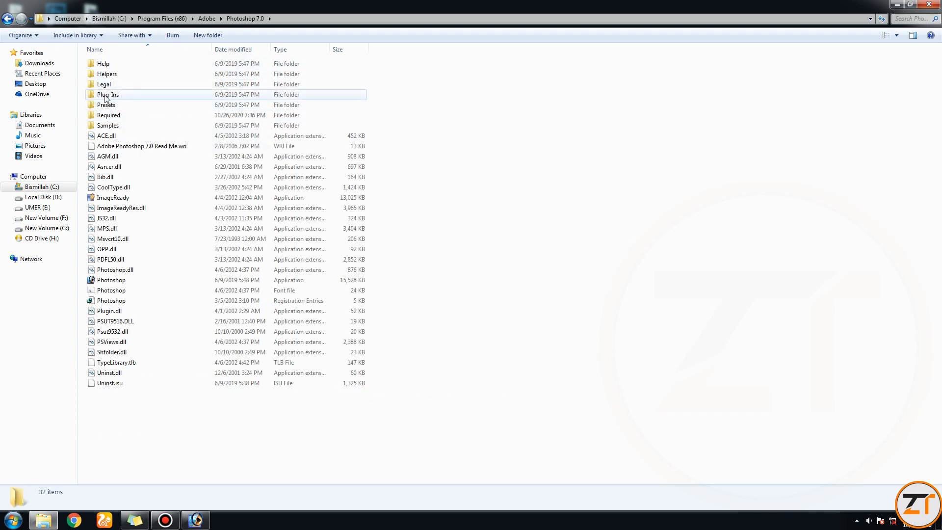
click(111, 98)
double_click(110, 95)
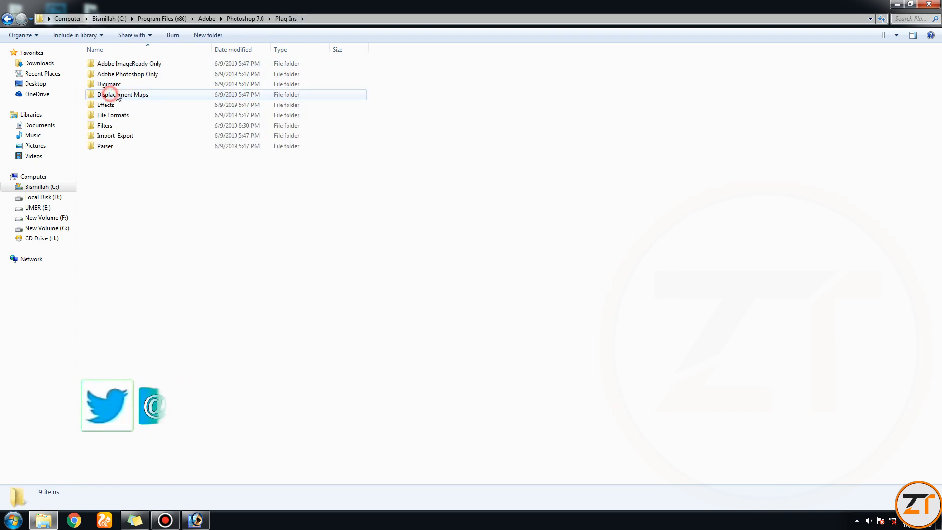
double_click(104, 126)
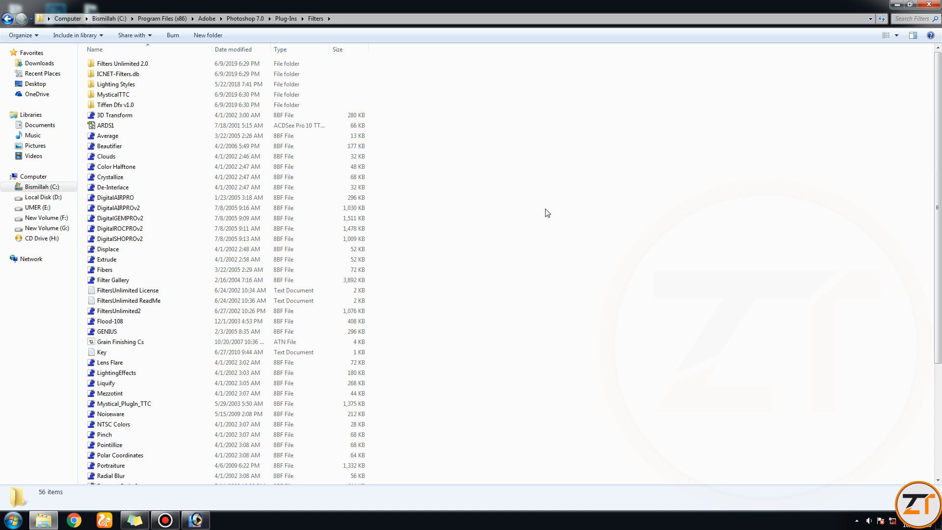
- Close the Filters folder window, switch back to Photoshop, and review the filters and plug-ins it offers
click(929, 4)
click(195, 519)
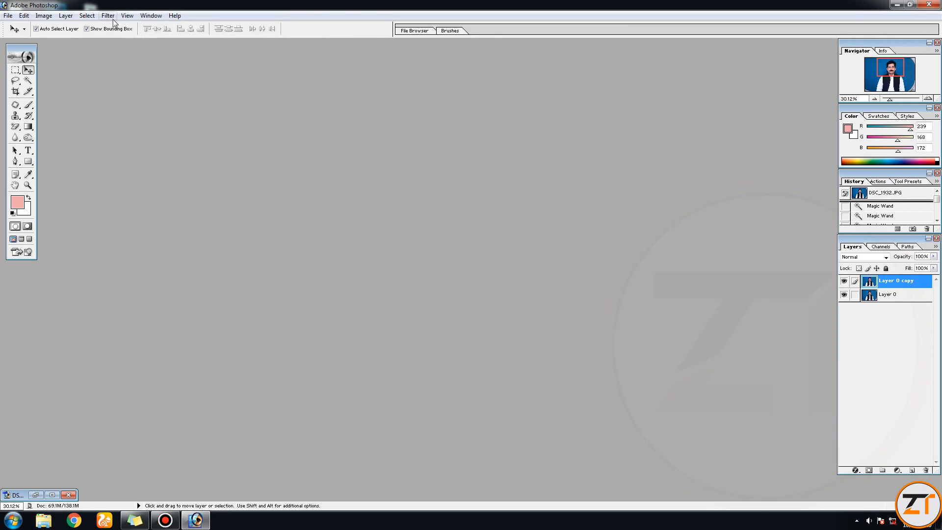
click(112, 16)
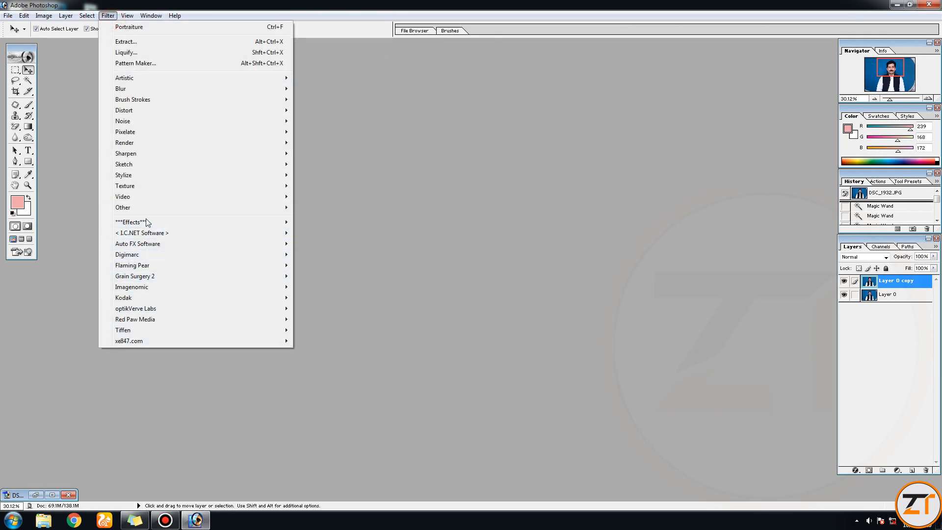
click(413, 175)
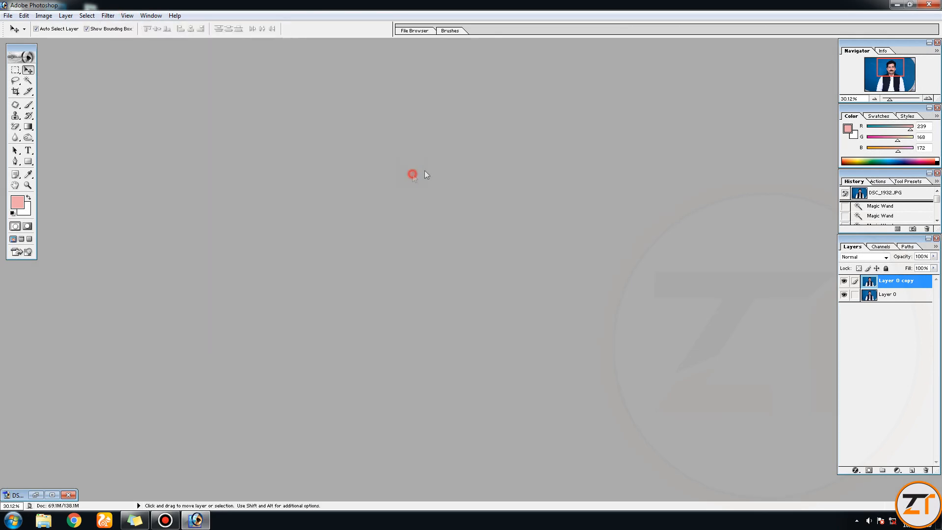
- Start exiting Photoshop, cancel at the save request for DSC_1932.JPG, and minimize the program
click(932, 5)
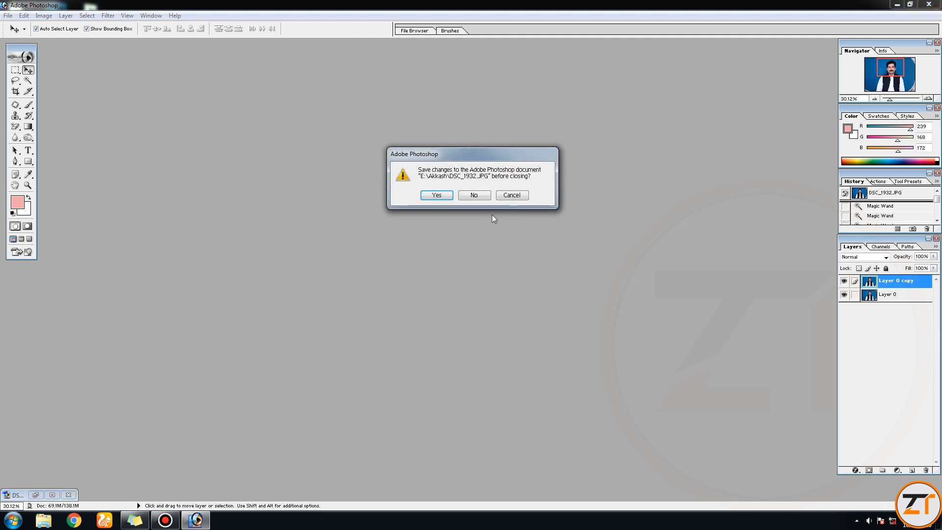
click(507, 195)
click(897, 4)
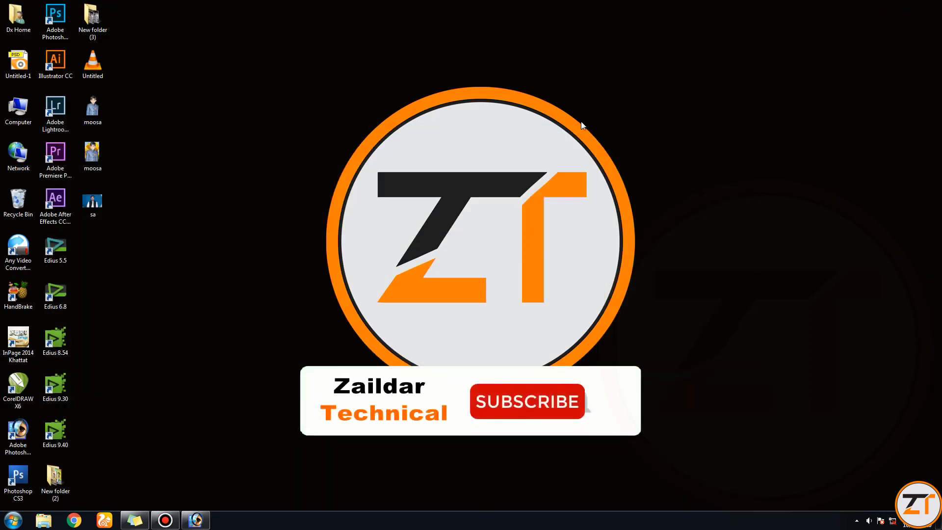